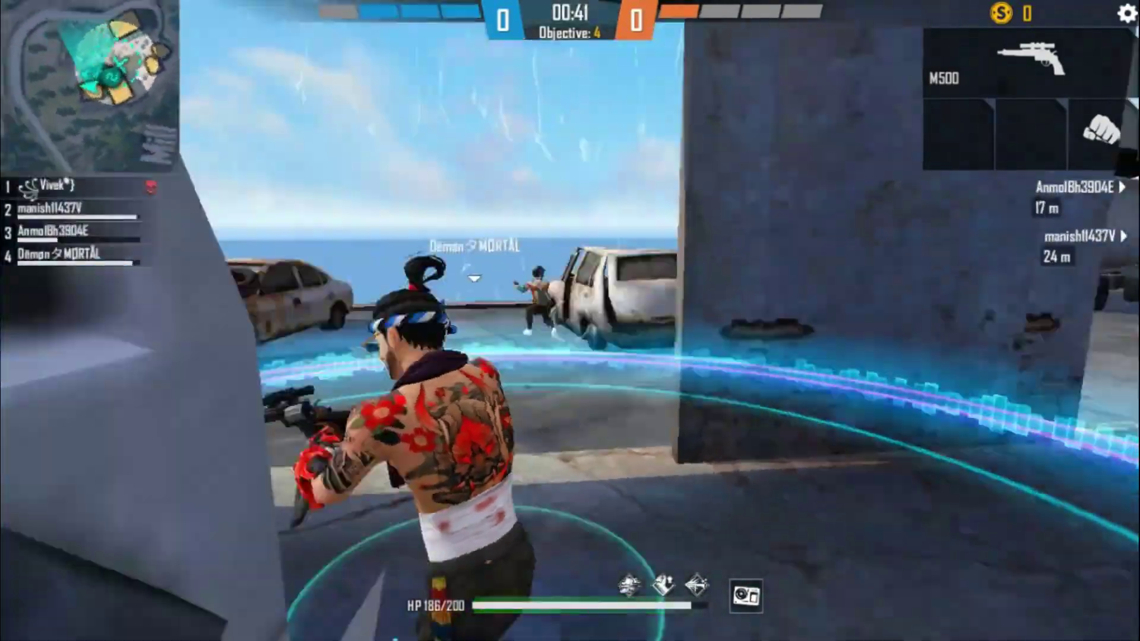
In Free Fire, run the character toward the buildings and aim at the lot by the sea
{"action": "left_click", "coordinate": [1101, 131]}
{"action": "left_click", "coordinate": [1101, 130]}
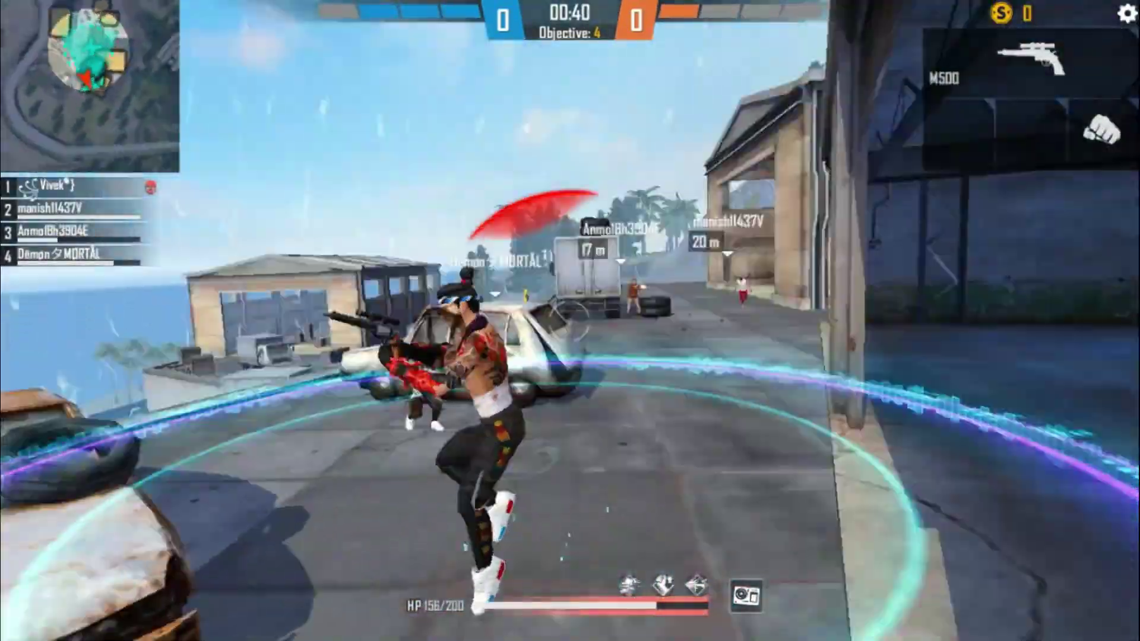
{"action": "left_click", "coordinate": [1101, 131]}
{"action": "left_click", "coordinate": [1101, 130]}
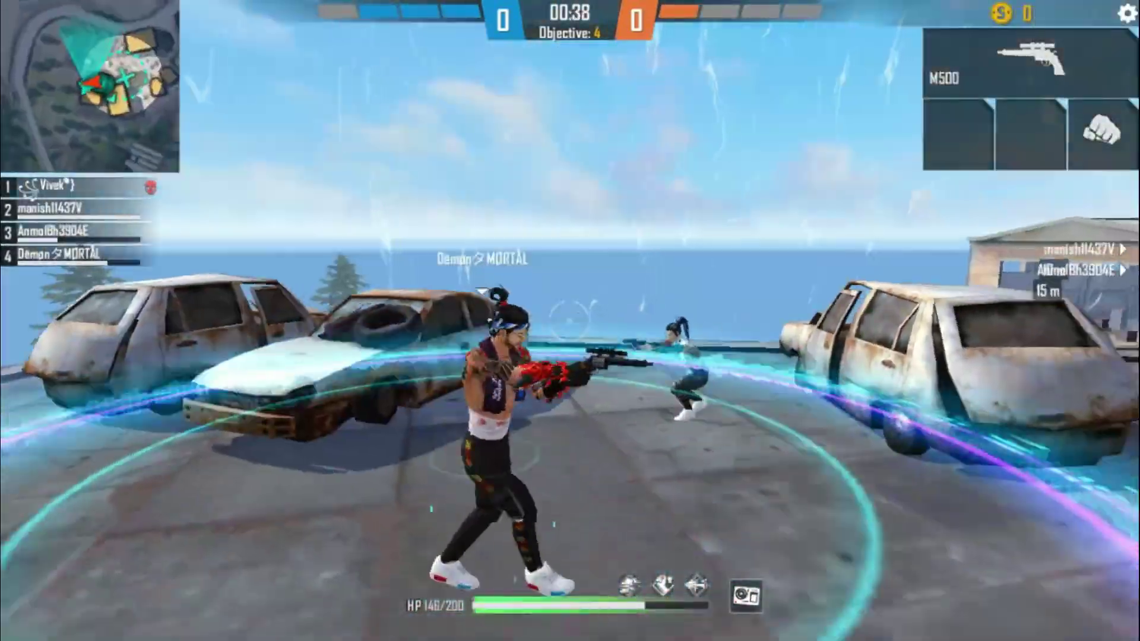
{"action": "left_click", "coordinate": [1101, 131]}
{"action": "left_click", "coordinate": [1102, 130]}
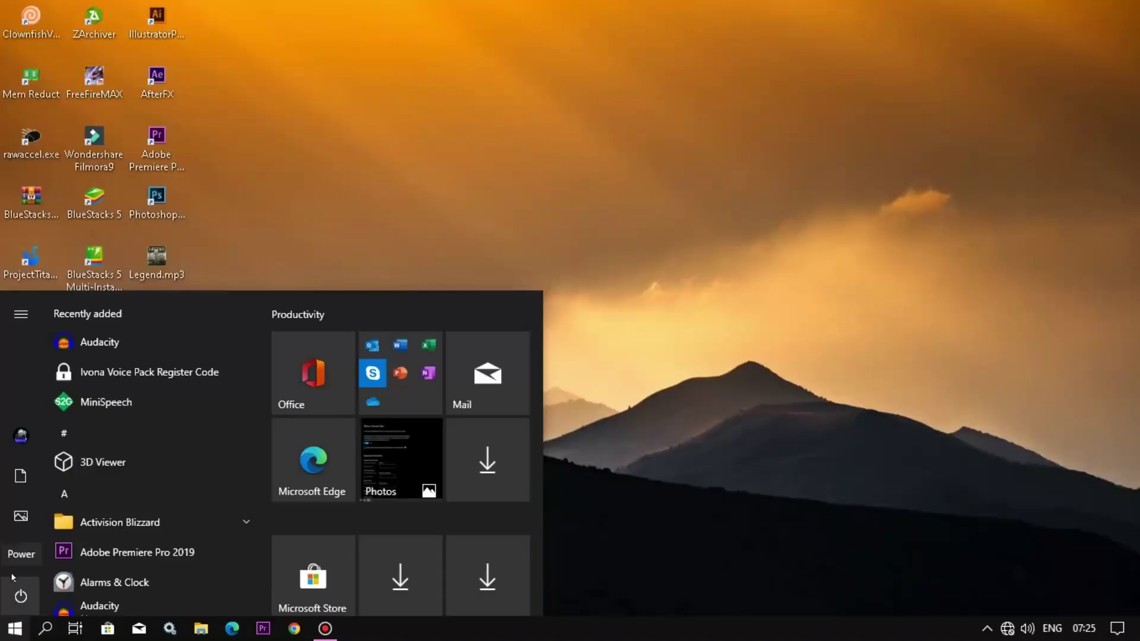
Open Settings maximized, search 'game mode', and confirm the Game Mode toggle is On
{"action": "left_click", "coordinate": [18, 571]}
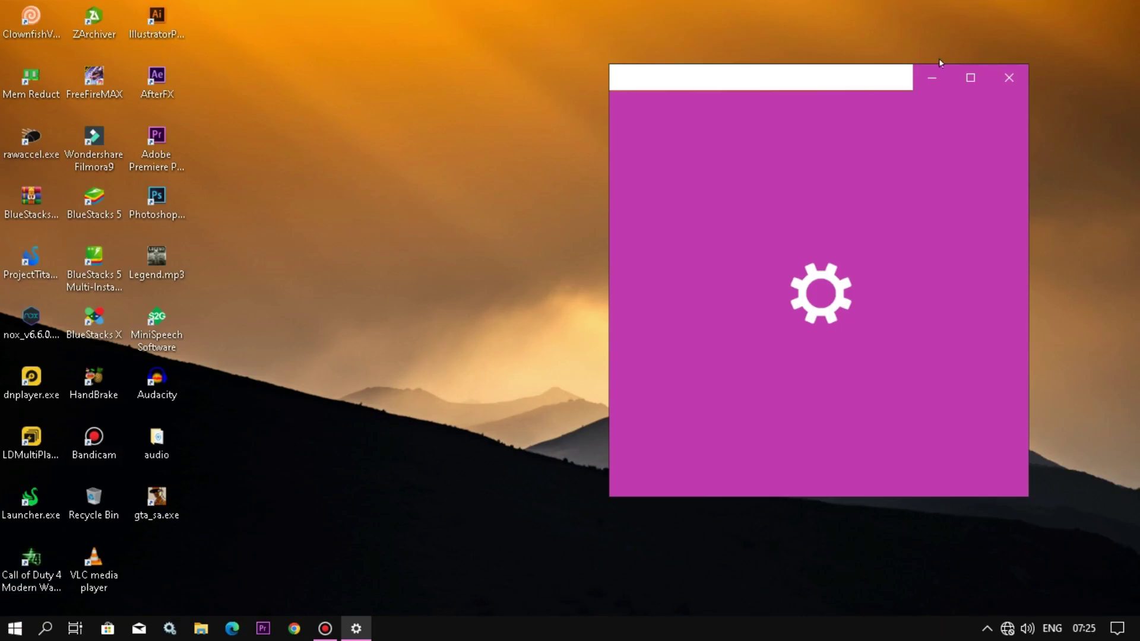
{"action": "left_click", "coordinate": [970, 78]}
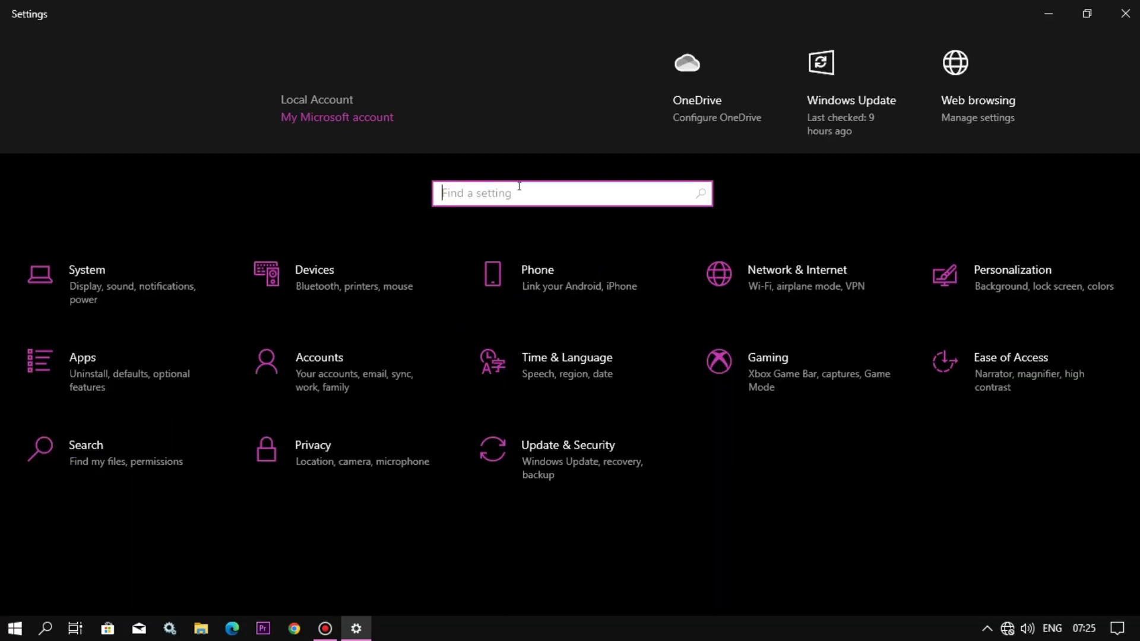
{"action": "type", "text": "game mo"}
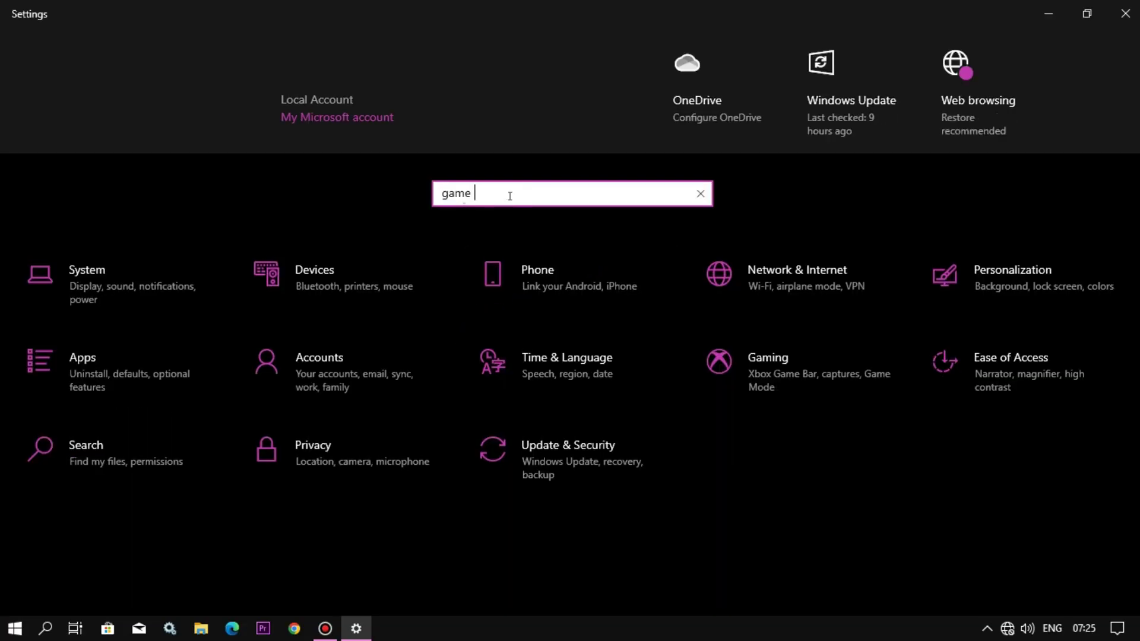
{"action": "type", "text": "de"}
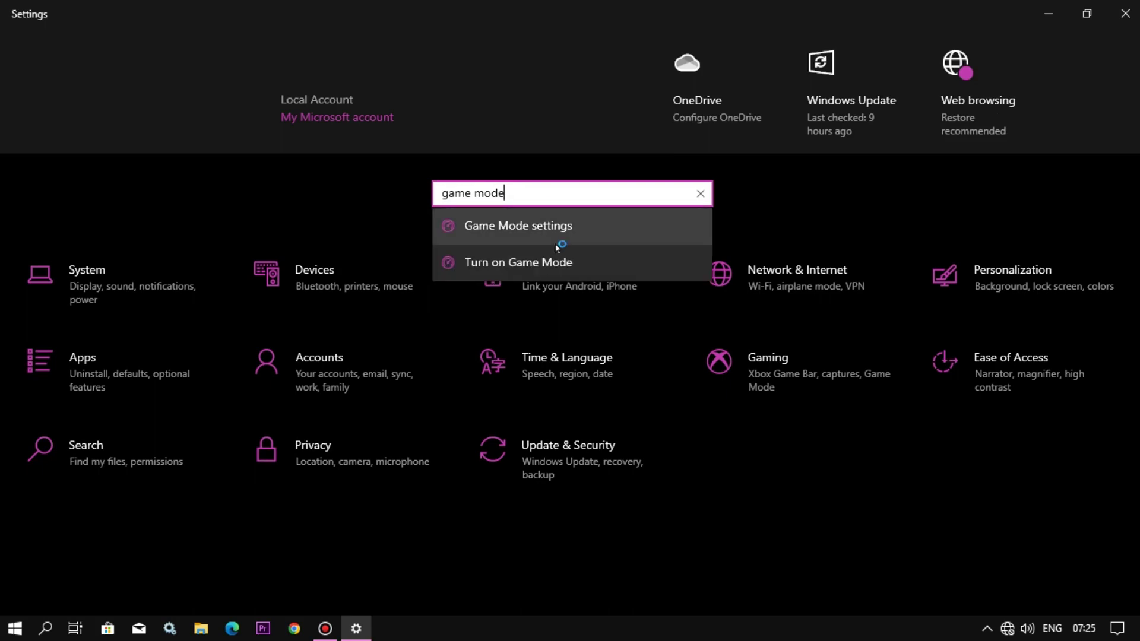
{"action": "left_click", "coordinate": [542, 240]}
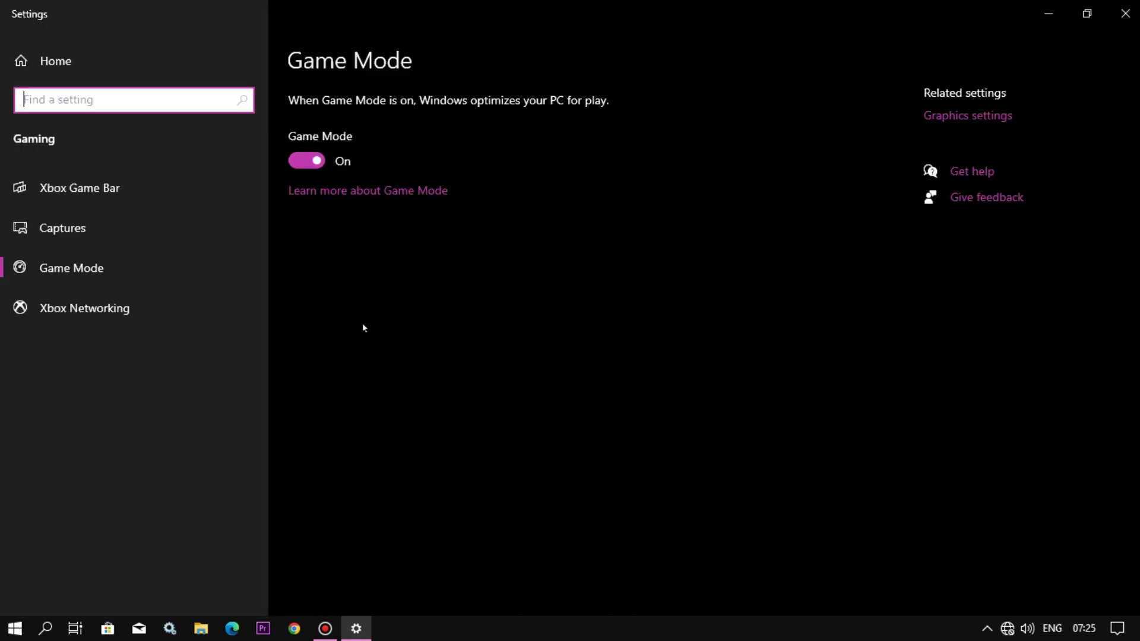
{"action": "left_click", "coordinate": [318, 161]}
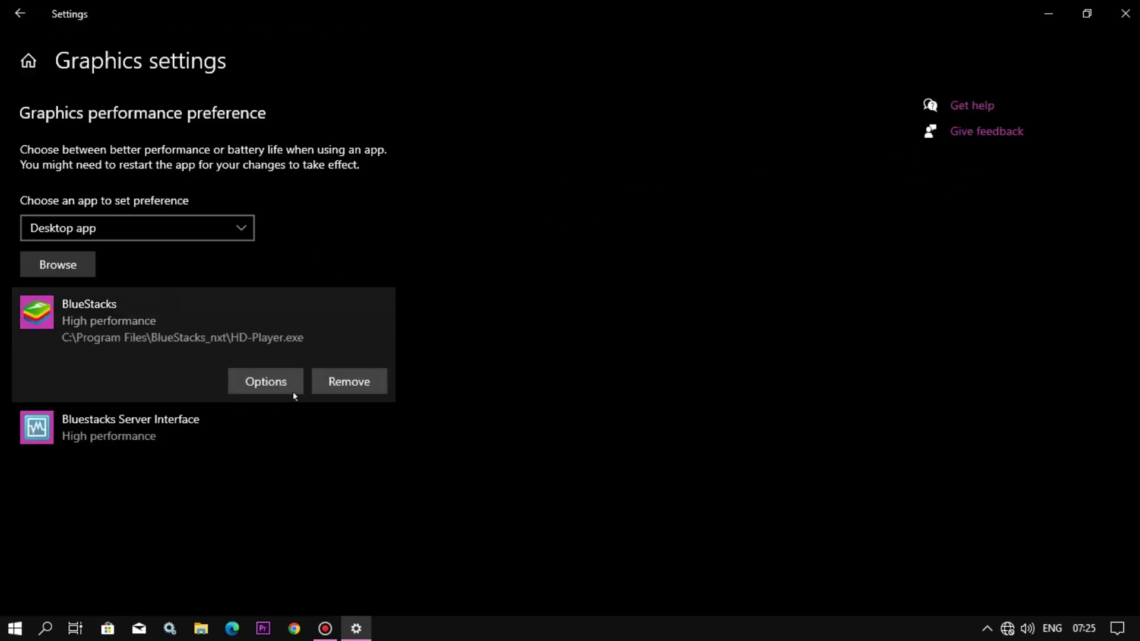
Remove the BlueStacks and Bluestacks Server Interface entries from the graphics preference list
{"action": "left_click", "coordinate": [340, 380]}
{"action": "left_click", "coordinate": [204, 331]}
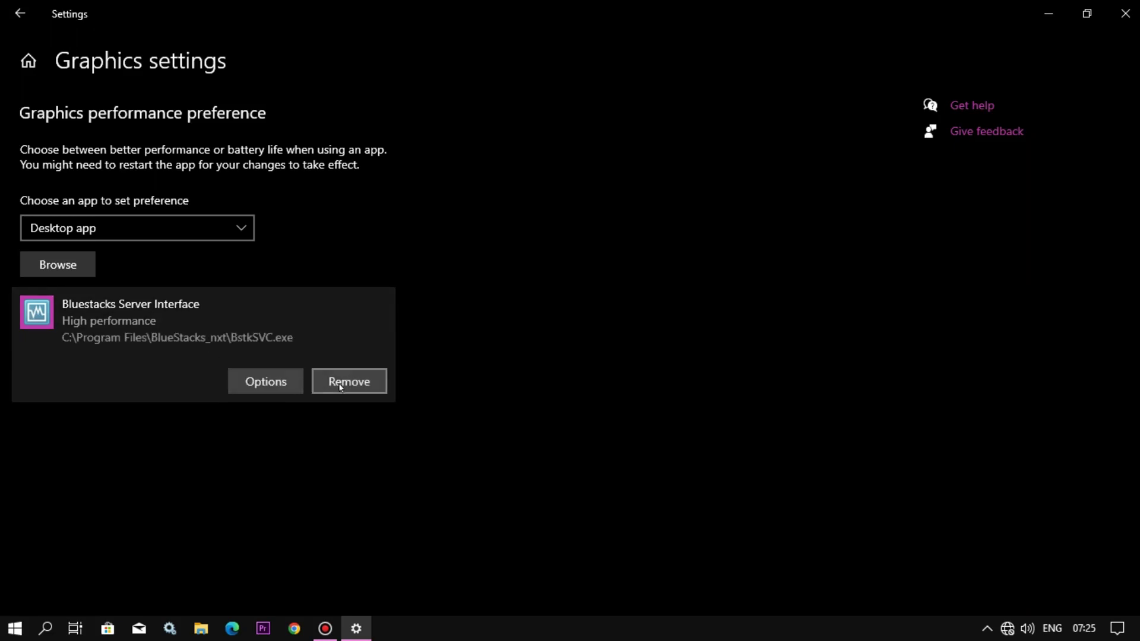
{"action": "left_click", "coordinate": [341, 381]}
Add BstkSVC.exe and HD-Player.exe to the graphics preference list
{"action": "left_click", "coordinate": [68, 271]}
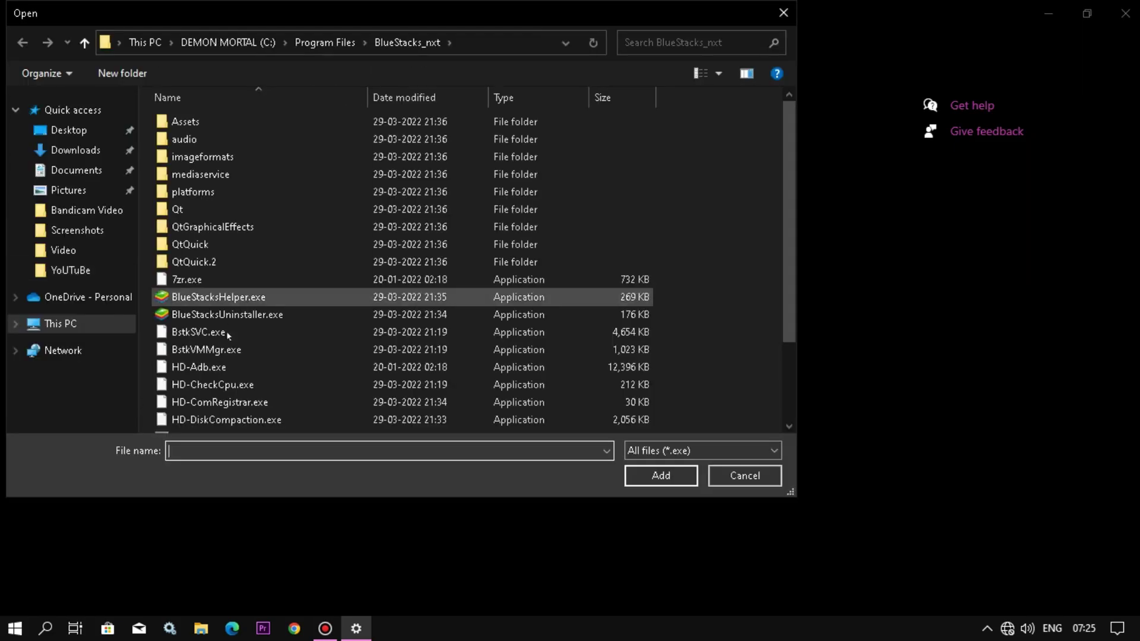
{"action": "scroll", "coordinate": [297, 311], "scroll_direction": "down", "scroll_amount": 2}
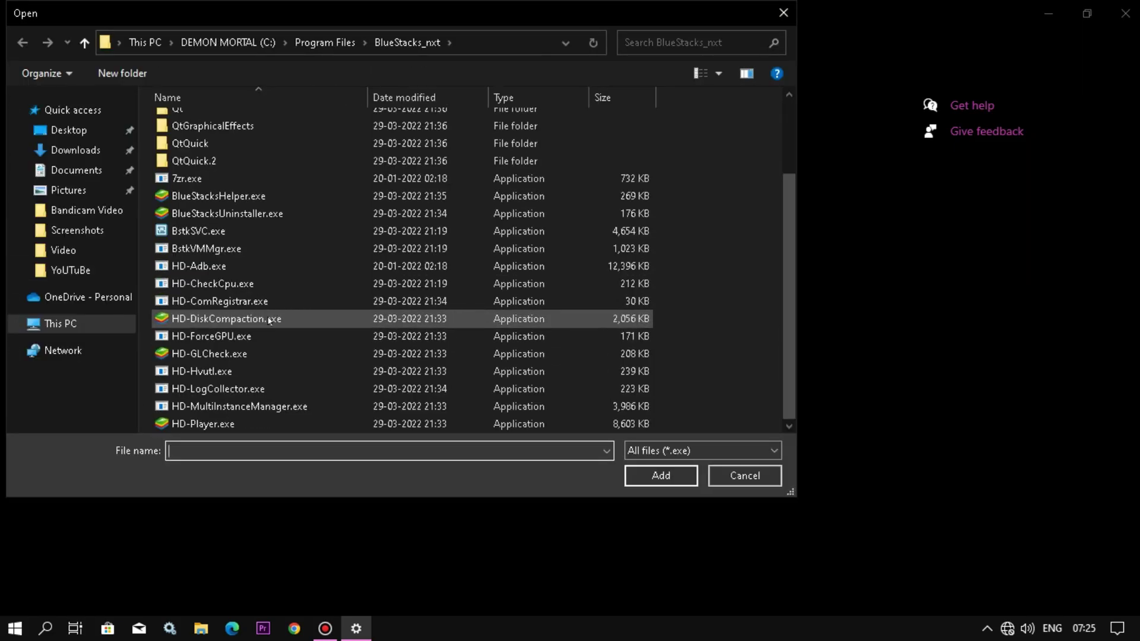
{"action": "left_click", "coordinate": [215, 232]}
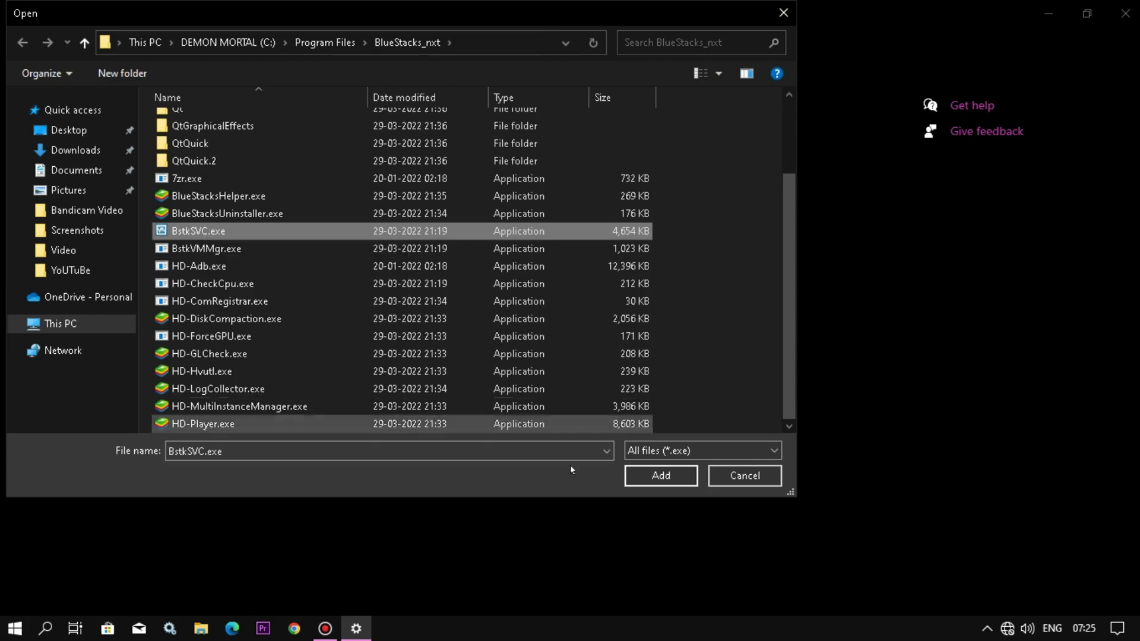
{"action": "left_click", "coordinate": [650, 482]}
{"action": "left_click", "coordinate": [82, 265]}
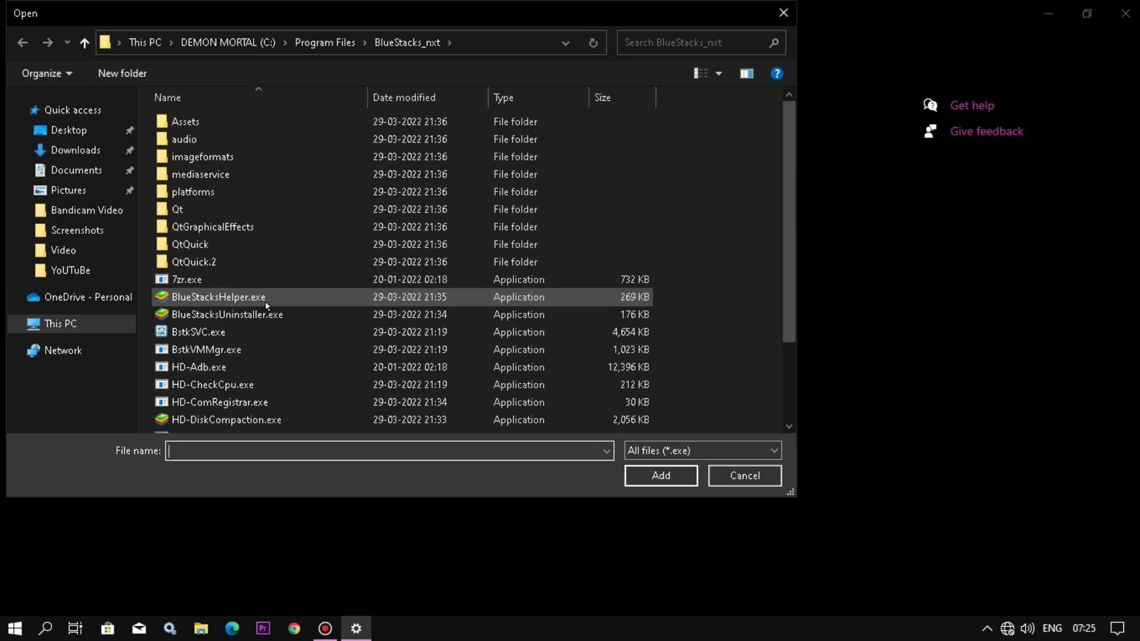
{"action": "scroll", "coordinate": [241, 403], "scroll_direction": "down", "scroll_amount": 2}
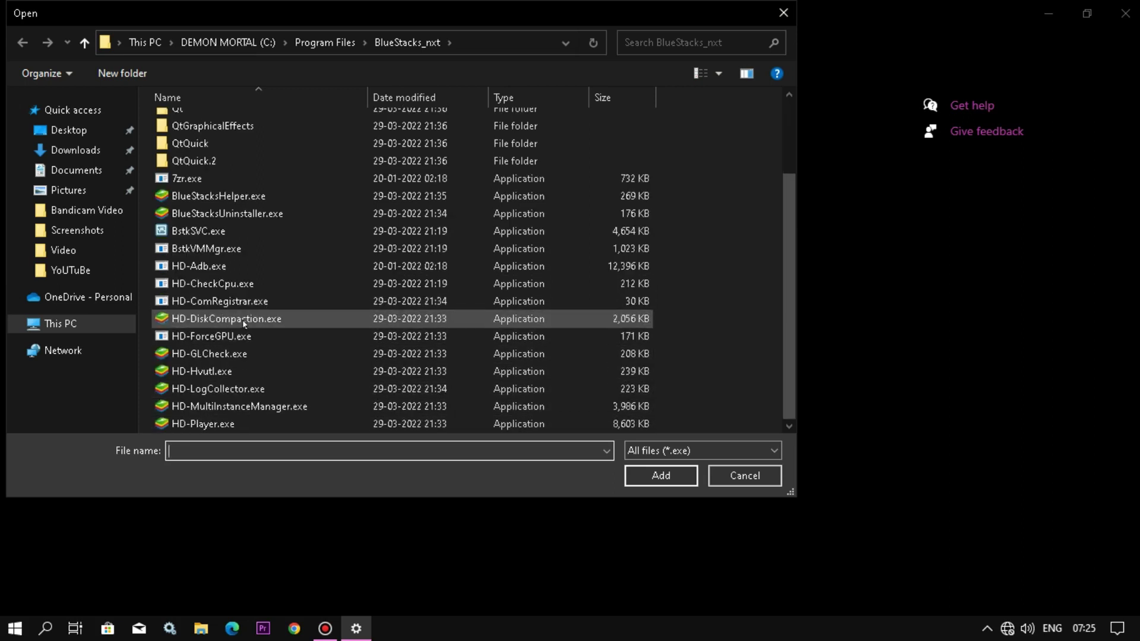
{"action": "left_click", "coordinate": [236, 424]}
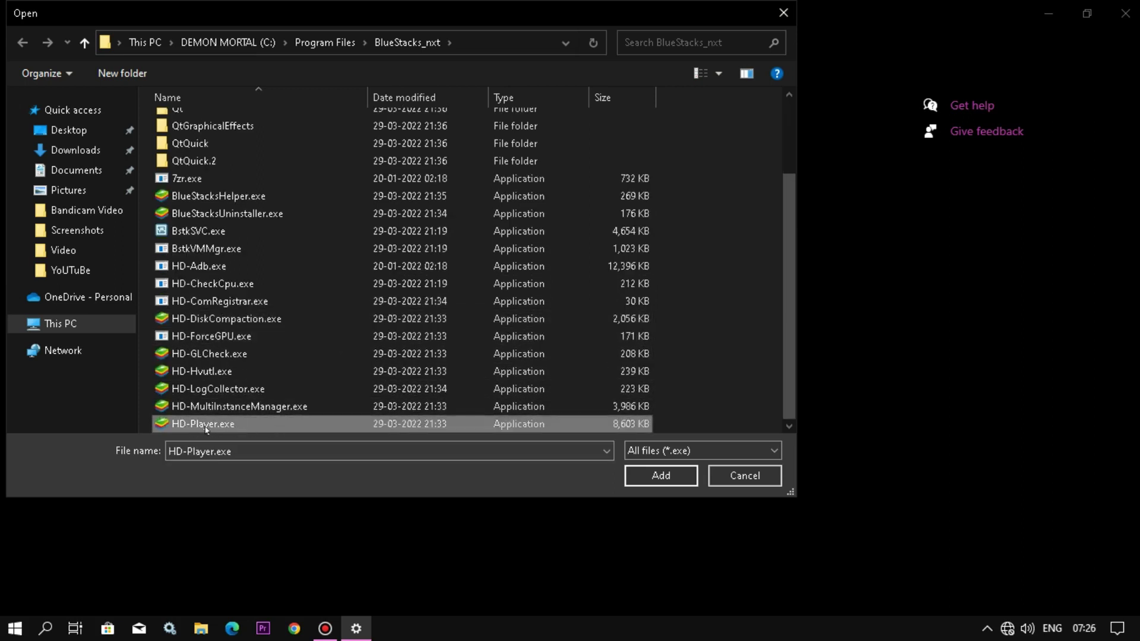
{"action": "left_click", "coordinate": [660, 476]}
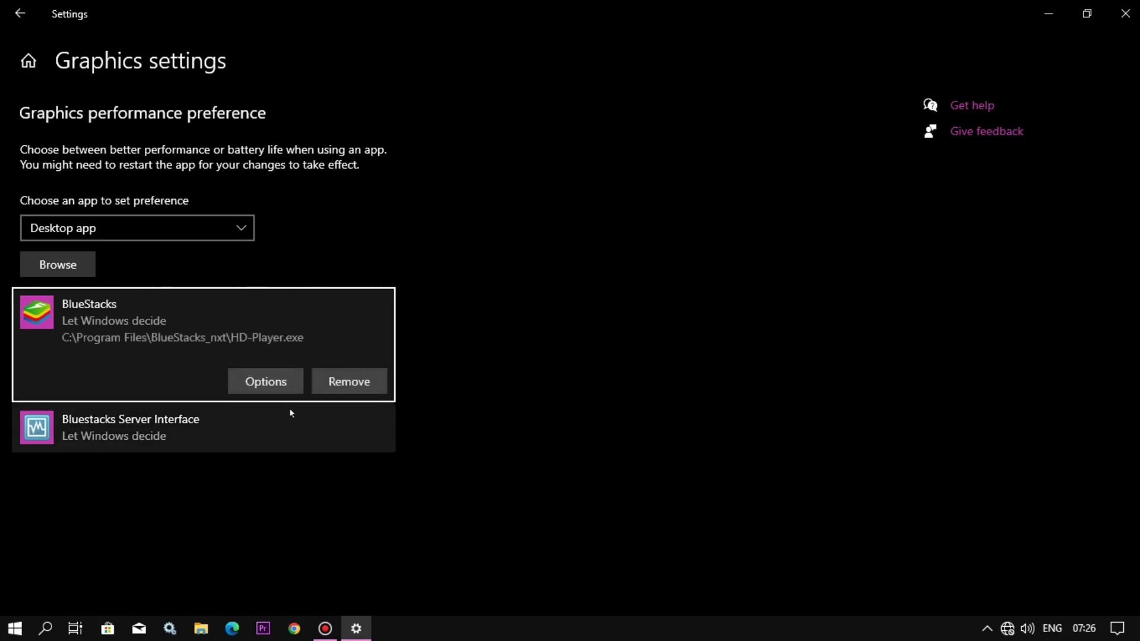
Set BlueStacks to High performance, save it, and open the Bluestacks Server Interface options
{"action": "left_click", "coordinate": [268, 391]}
{"action": "left_click", "coordinate": [446, 348]}
{"action": "left_click", "coordinate": [475, 407]}
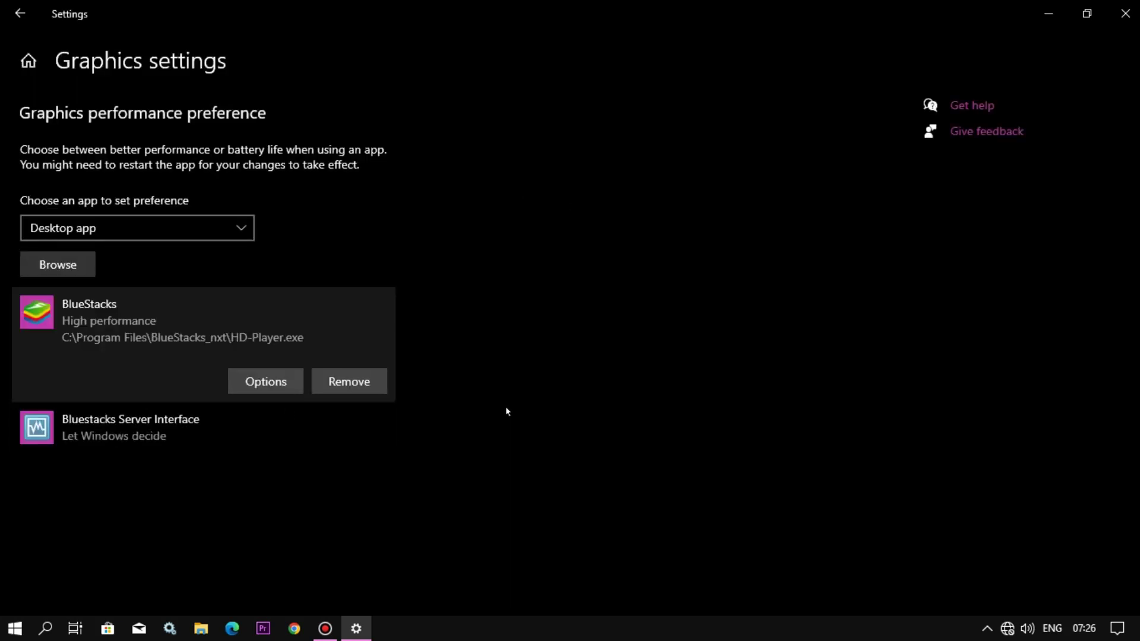
{"action": "left_click", "coordinate": [293, 437]}
{"action": "left_click", "coordinate": [280, 436]}
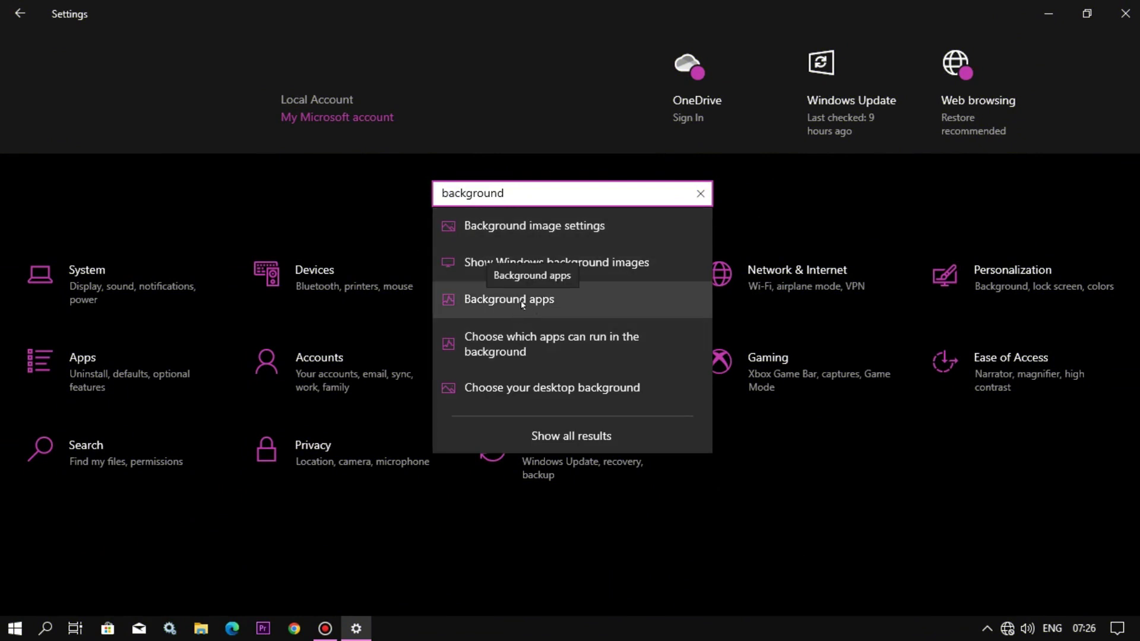
On the Background apps page, switch 'Let apps run in the background' Off
{"action": "left_click", "coordinate": [579, 303]}
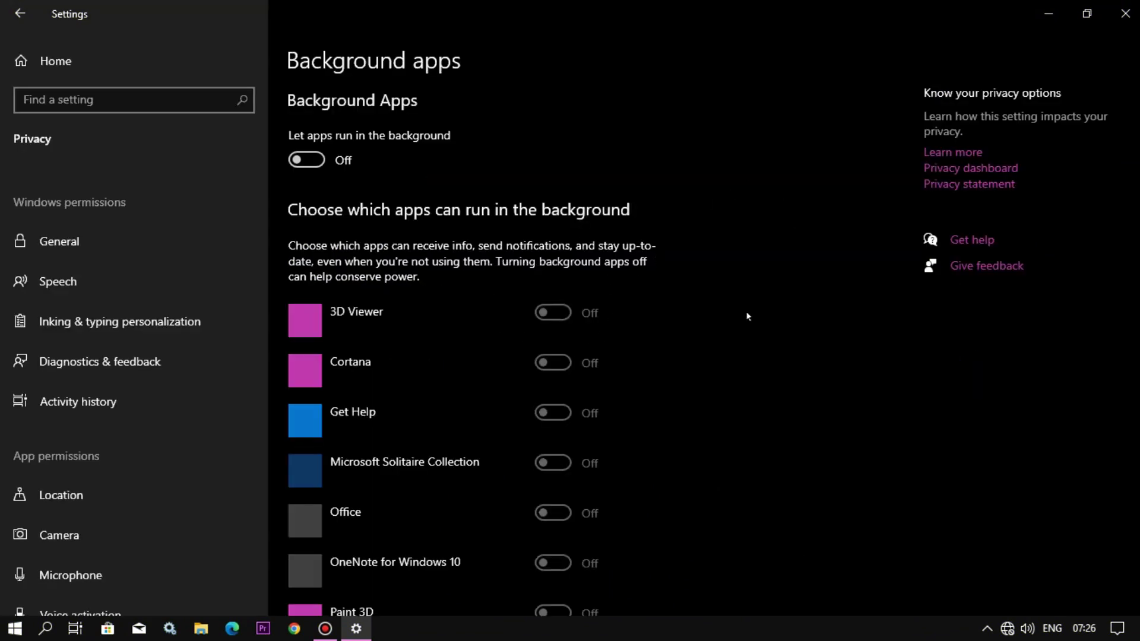
{"action": "mouse_move", "coordinate": [1127, 115]}
{"action": "left_mouse_down"}
{"action": "mouse_move", "coordinate": [1127, 444]}
{"action": "mouse_move", "coordinate": [1128, 119]}
{"action": "left_mouse_up"}
{"action": "left_click", "coordinate": [317, 168]}
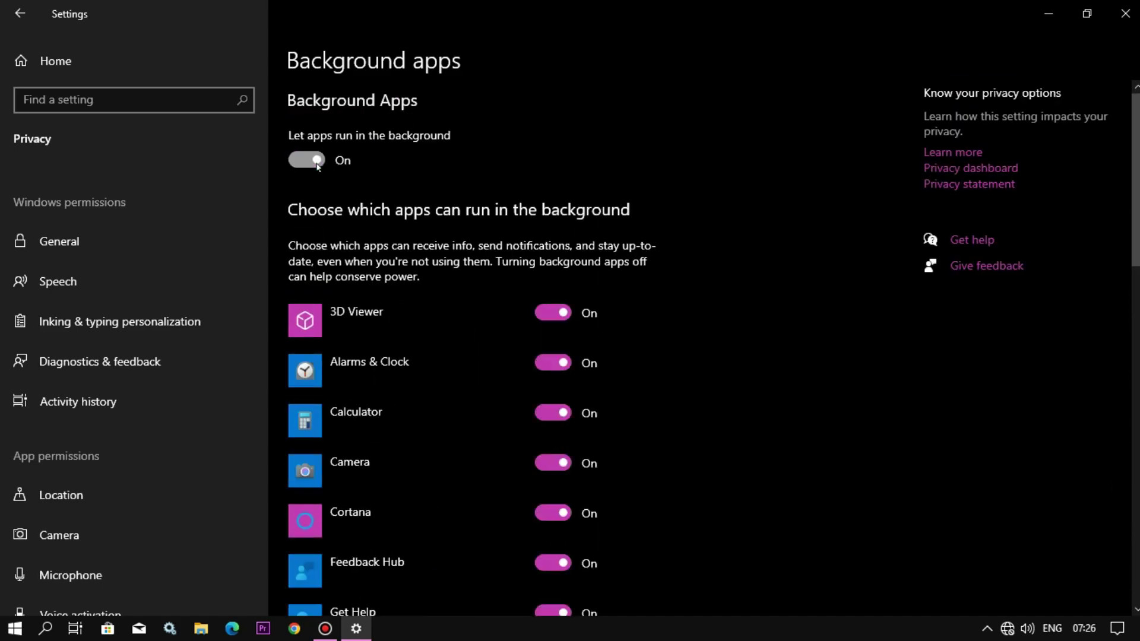
{"action": "left_click", "coordinate": [316, 169]}
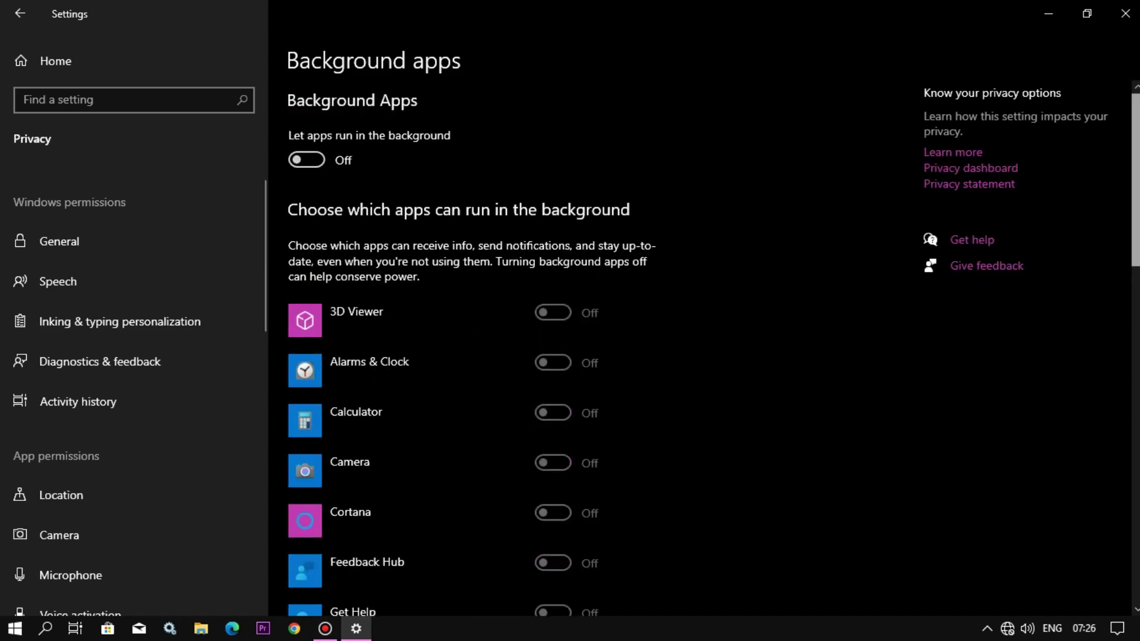
{"action": "scroll", "coordinate": [1112, 450], "scroll_direction": "down", "scroll_amount": 10}
{"action": "scroll", "coordinate": [1112, 465], "scroll_direction": "up", "scroll_amount": 15}
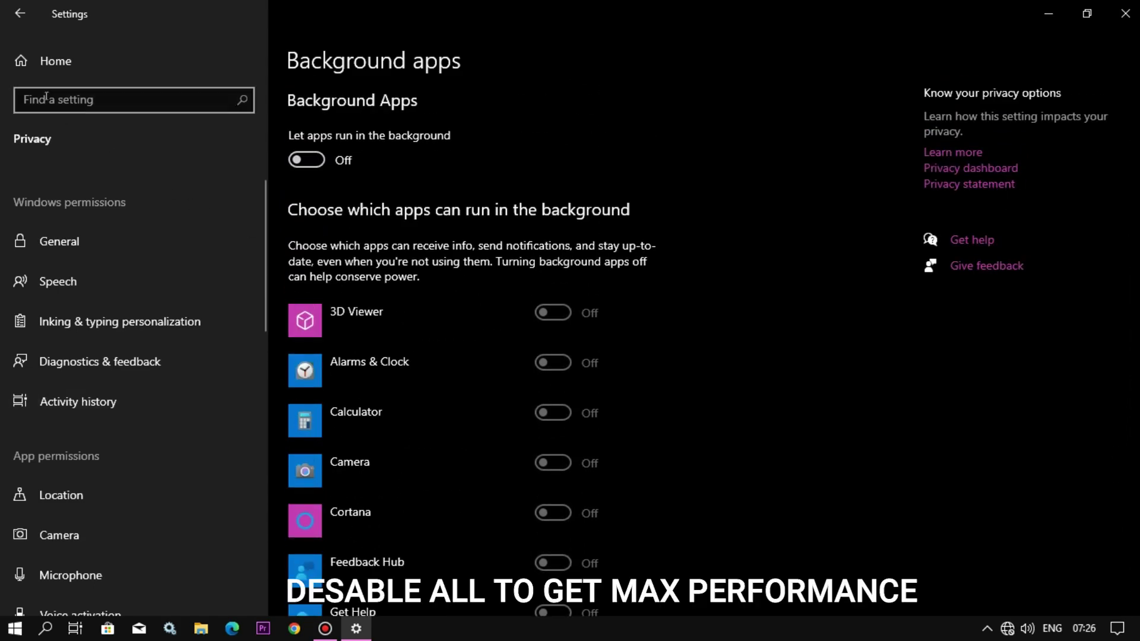
Show the Compatibility tab of the BlueStacks 5 shortcut's Properties dialog
{"action": "left_click", "coordinate": [59, 59]}
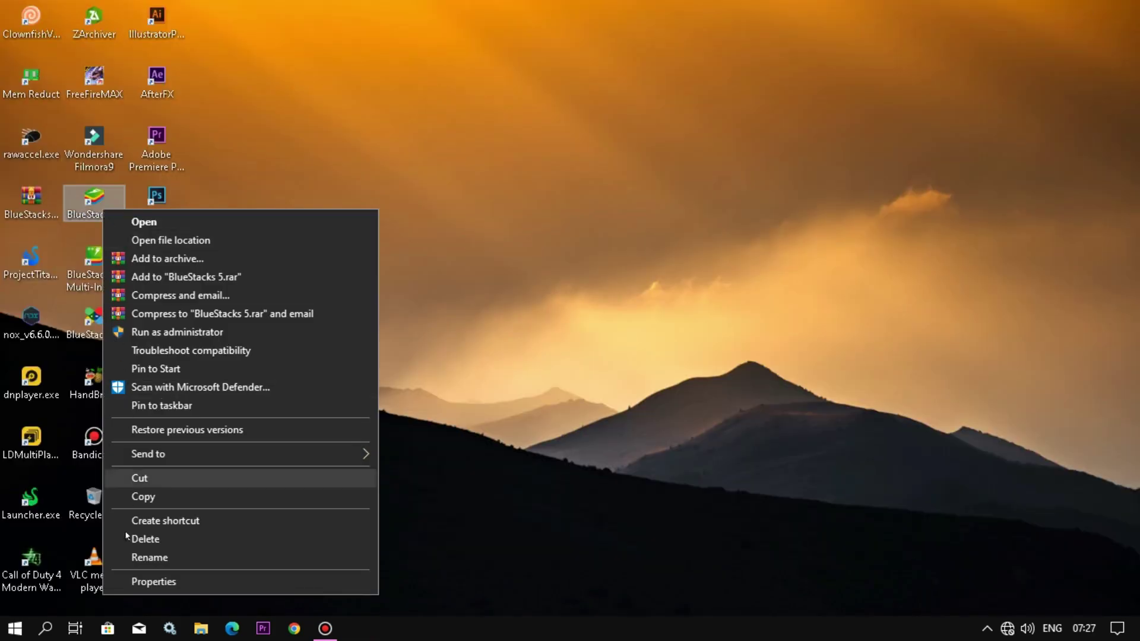
{"action": "left_click", "coordinate": [159, 580]}
{"action": "left_click_drag", "start_coordinate": [284, 178], "coordinate": [502, 136]}
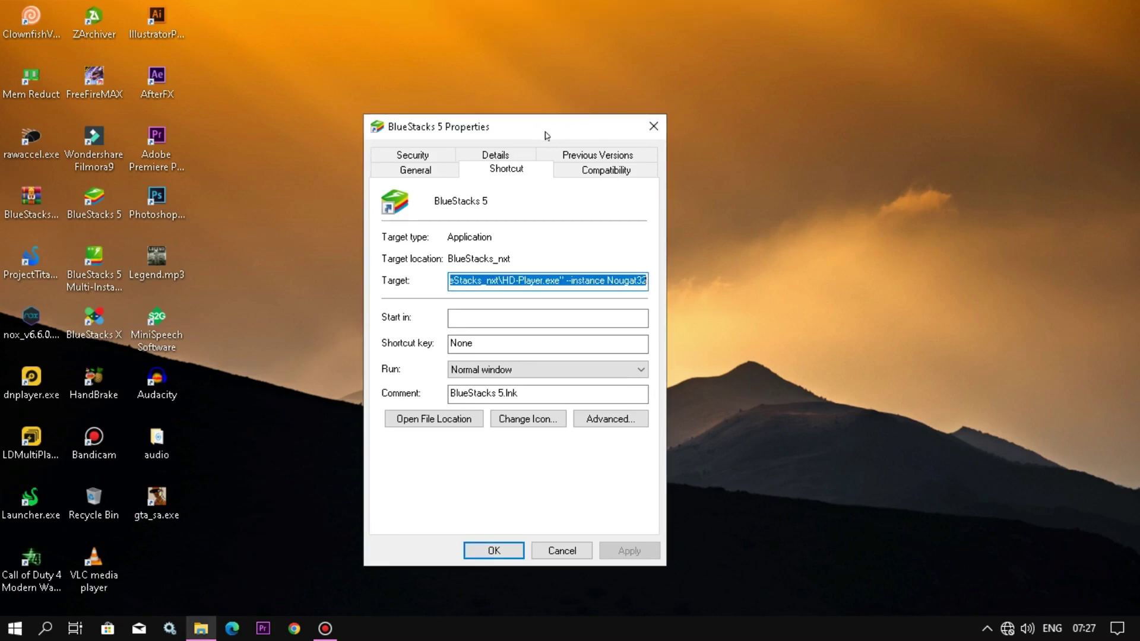
{"action": "left_click", "coordinate": [598, 178]}
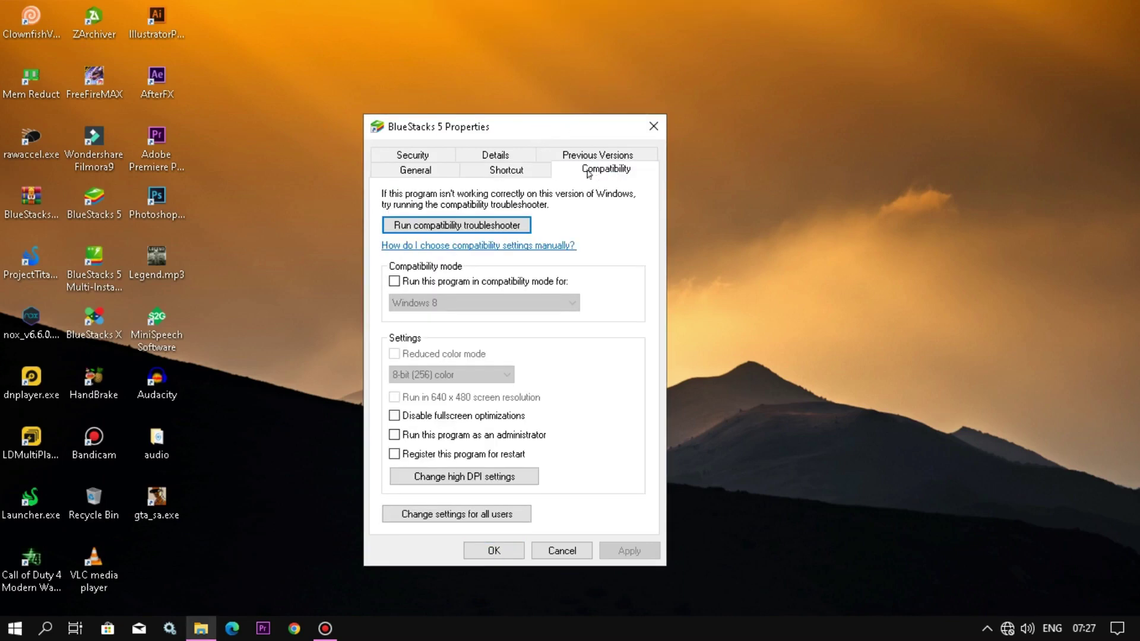
Run the compatibility troubleshooter and save the recommended Windows 8 settings for HD-Player
{"action": "left_click", "coordinate": [449, 232]}
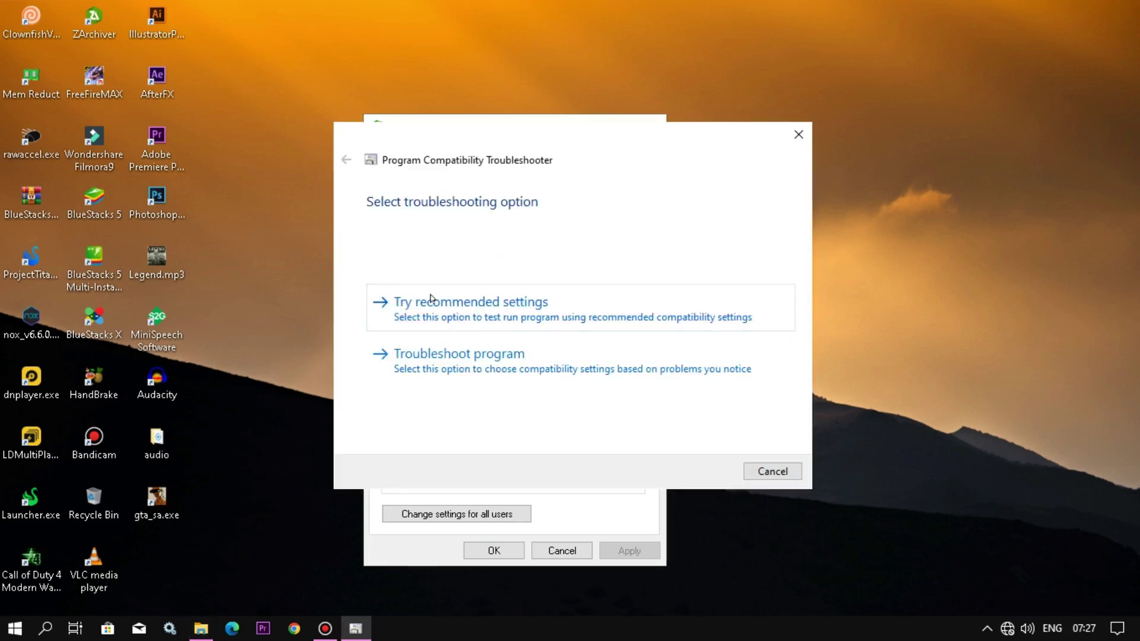
{"action": "left_click", "coordinate": [431, 319]}
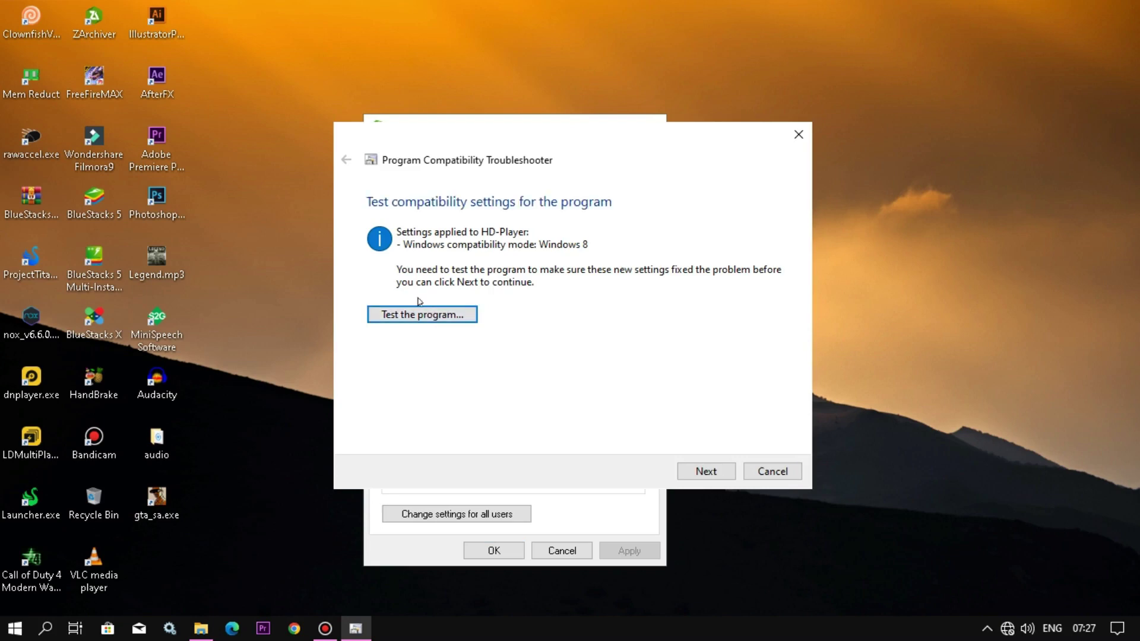
{"action": "left_click", "coordinate": [715, 471]}
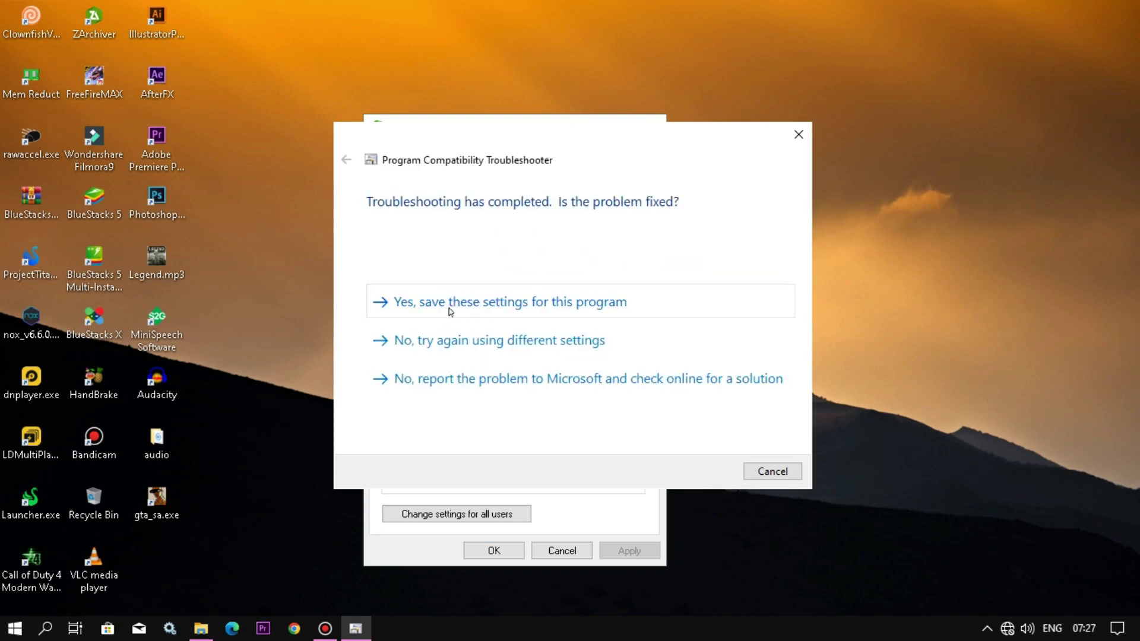
{"action": "left_click", "coordinate": [474, 309]}
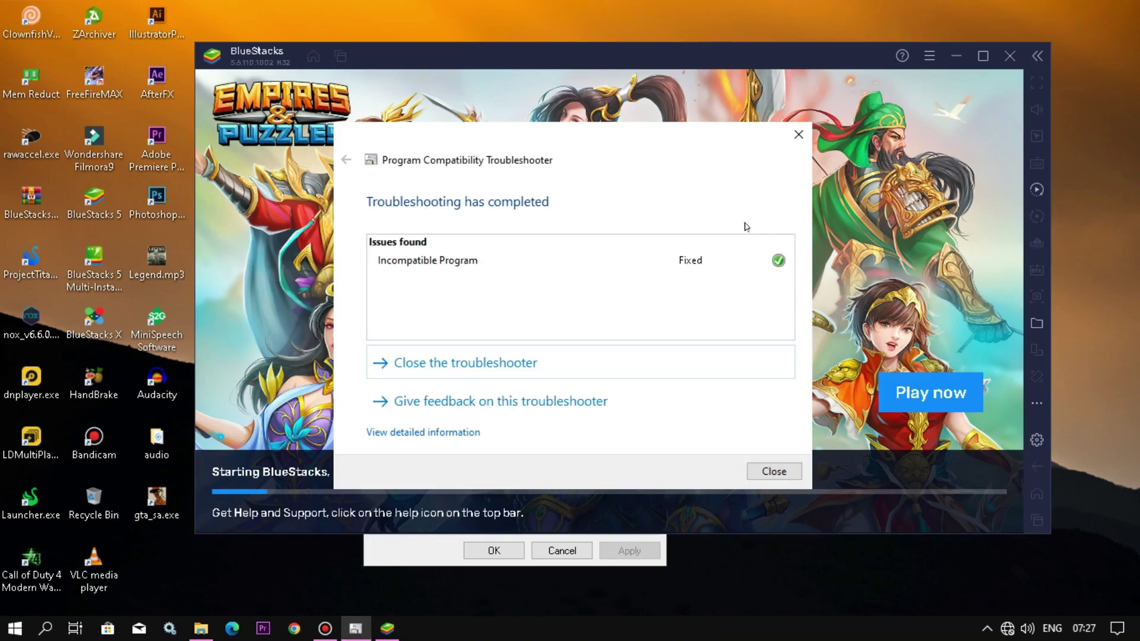
{"action": "left_click", "coordinate": [778, 474]}
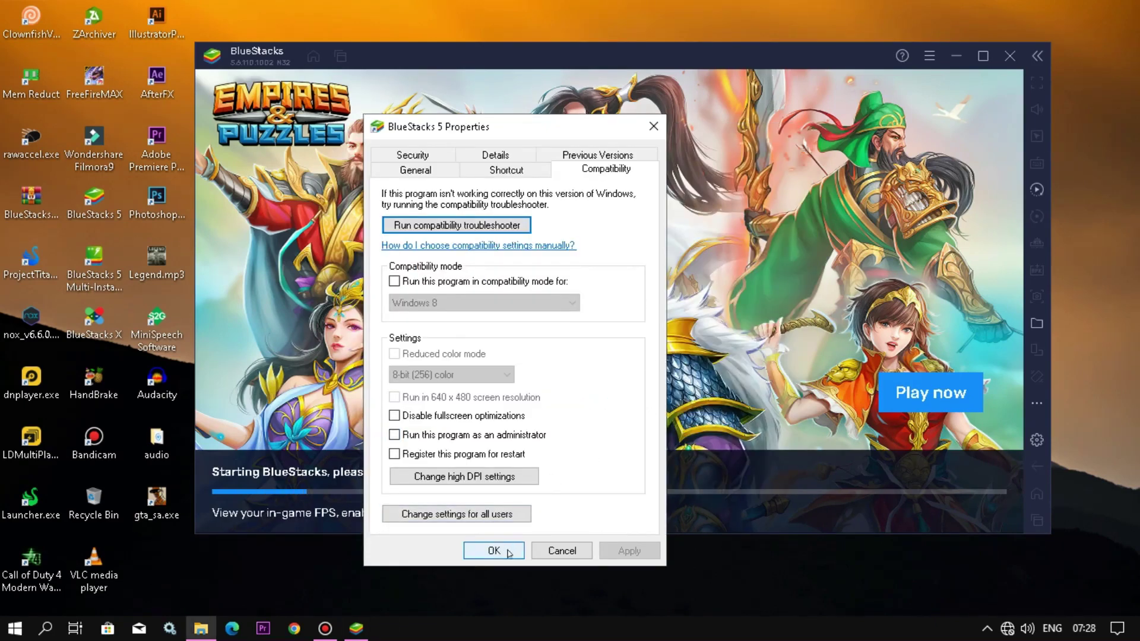
Open BlueStacks settings and keep high frame rate enabled at 240 FPS
{"action": "mouse_move", "coordinate": [634, 5]}
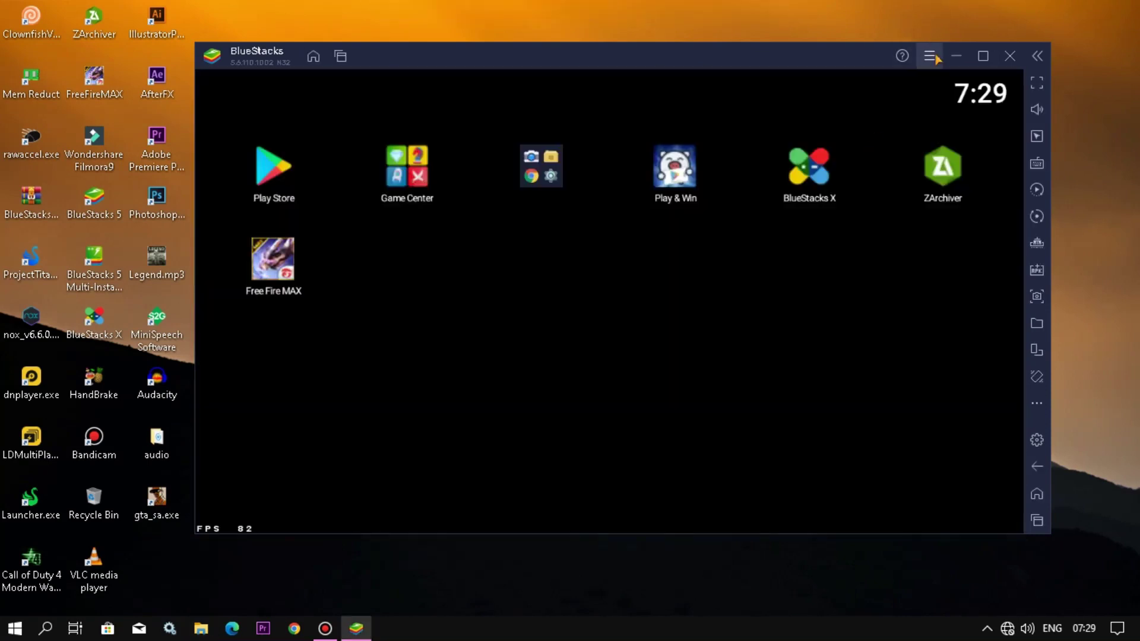
{"action": "left_click", "coordinate": [929, 56]}
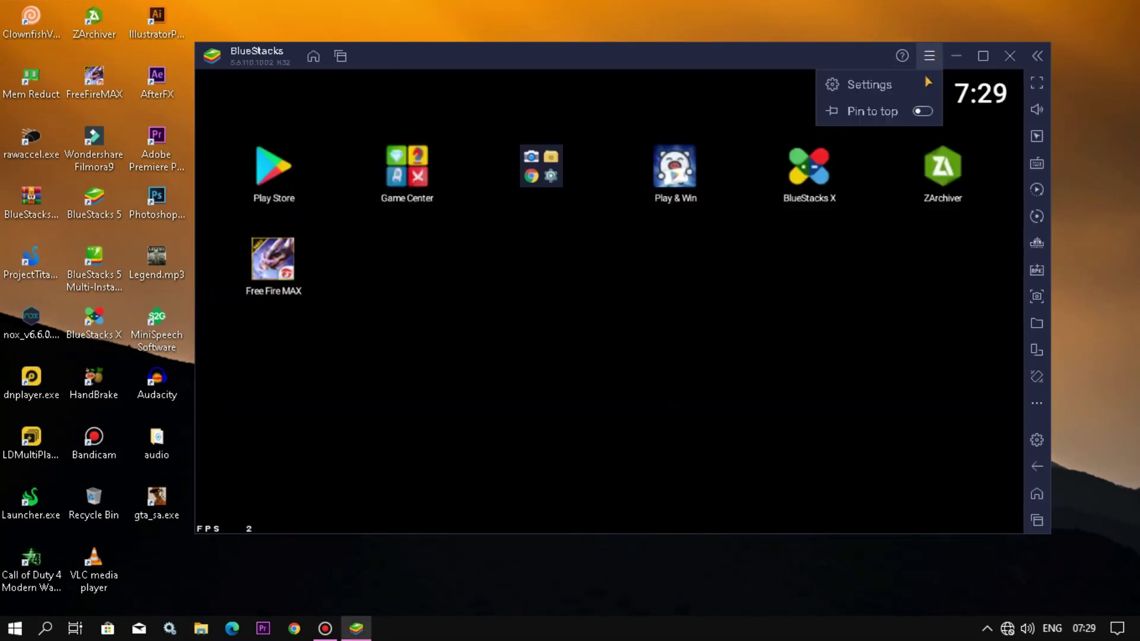
{"action": "left_click", "coordinate": [891, 95]}
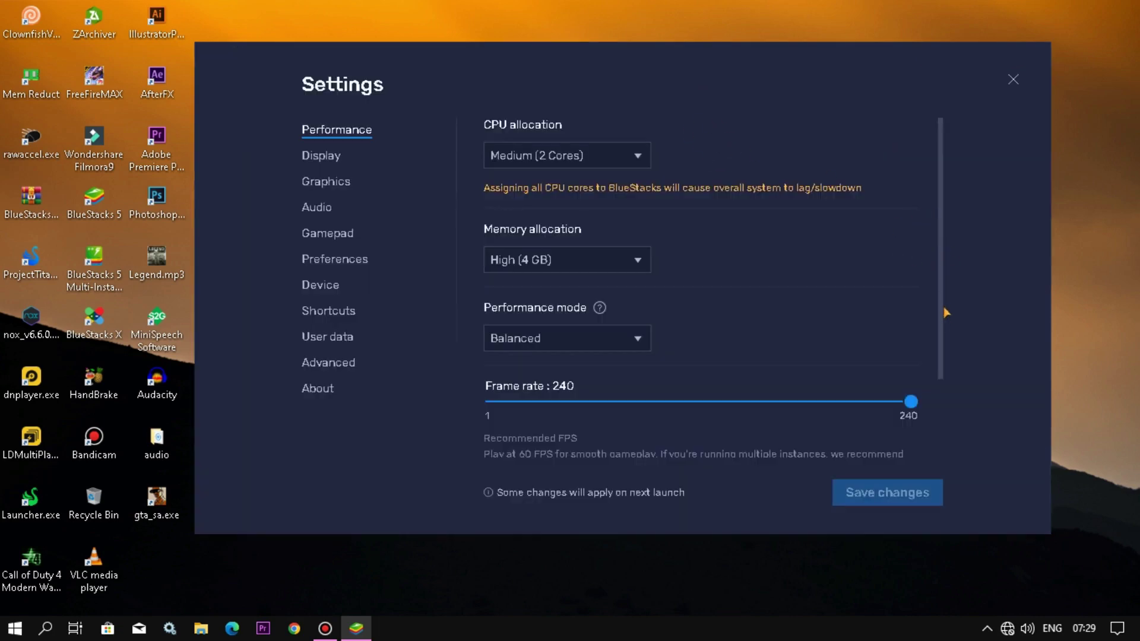
{"action": "scroll", "coordinate": [942, 338], "scroll_direction": "down", "scroll_amount": 2}
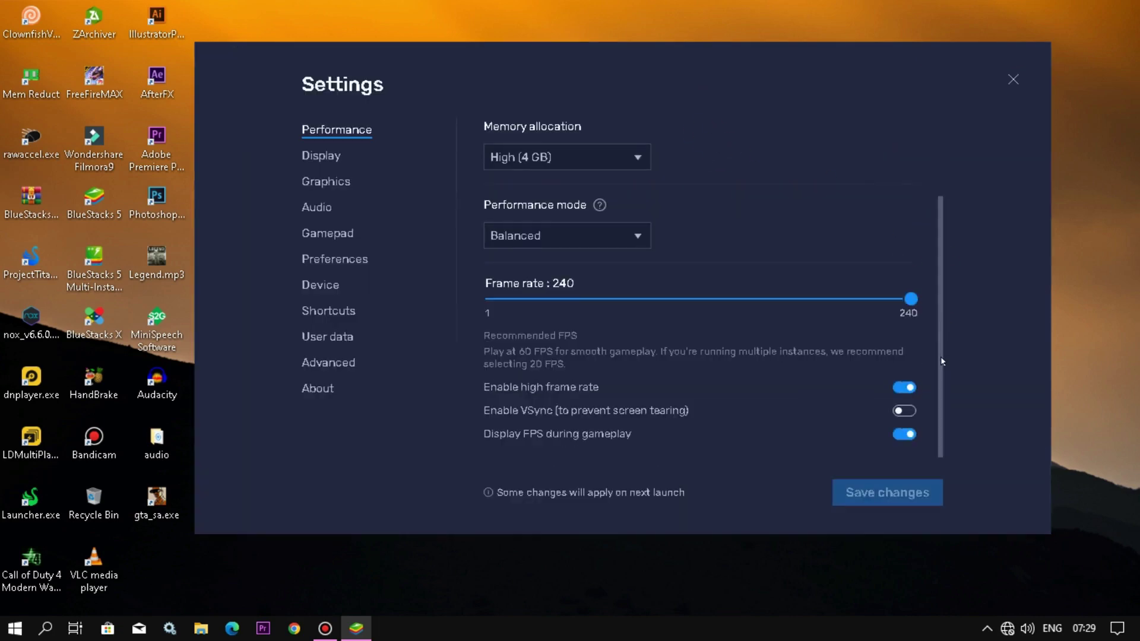
{"action": "left_click", "coordinate": [904, 388]}
{"action": "left_click", "coordinate": [904, 388]}
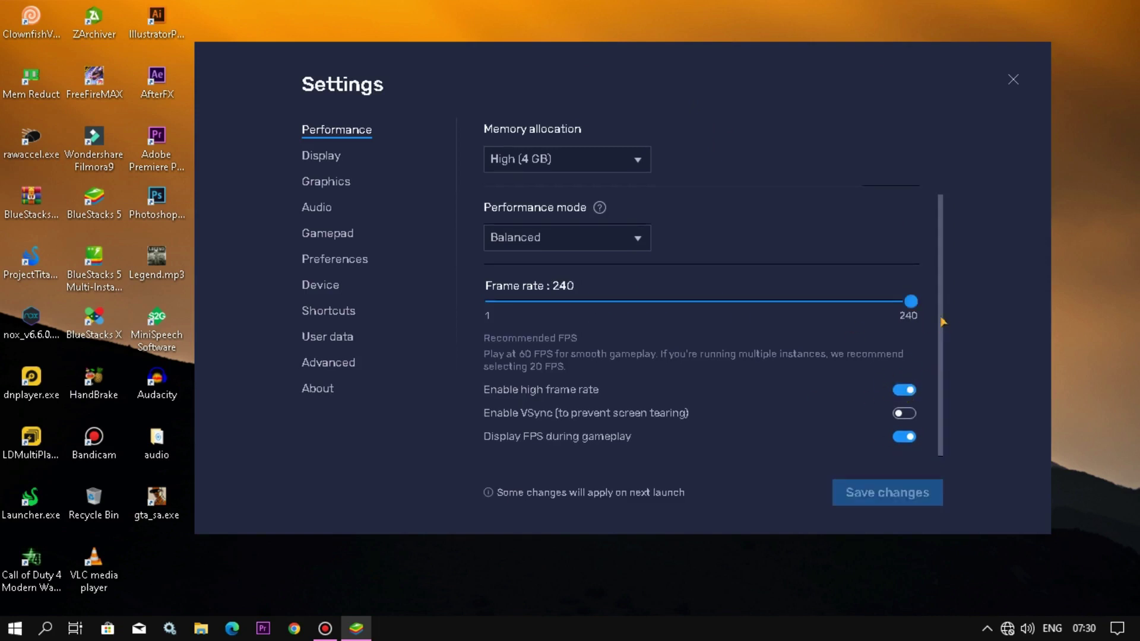
{"action": "scroll", "coordinate": [943, 321], "scroll_direction": "up", "scroll_amount": 2}
Review display, graphics, audio, preferences and device pages, keeping Auto renderer and Asus ROG 2 profile
{"action": "left_click", "coordinate": [320, 156]}
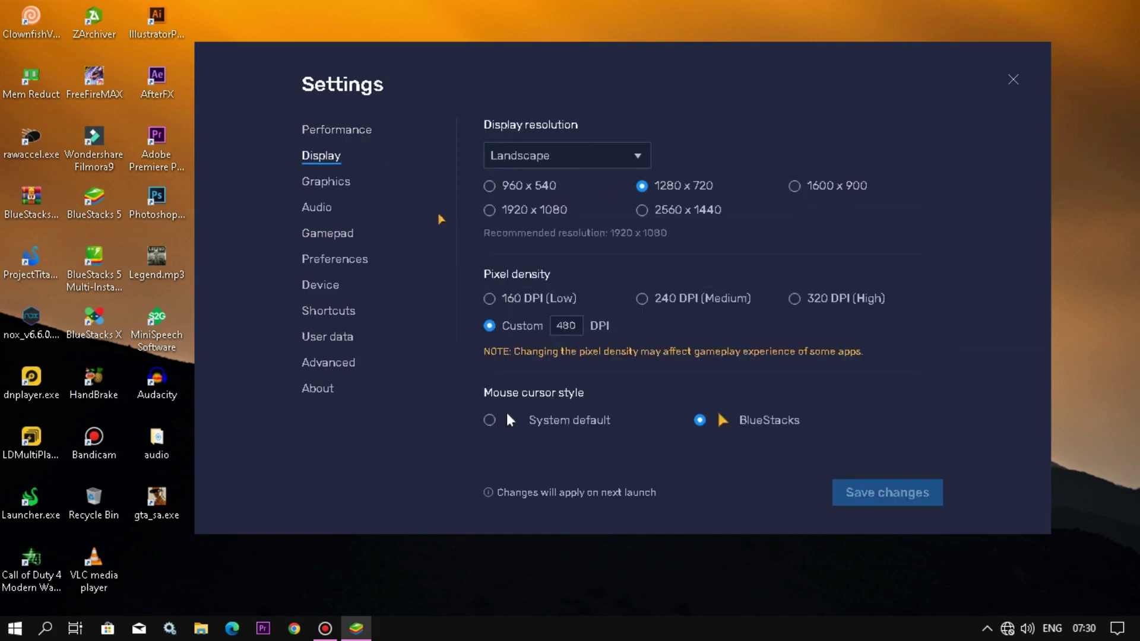
{"action": "left_click", "coordinate": [327, 186]}
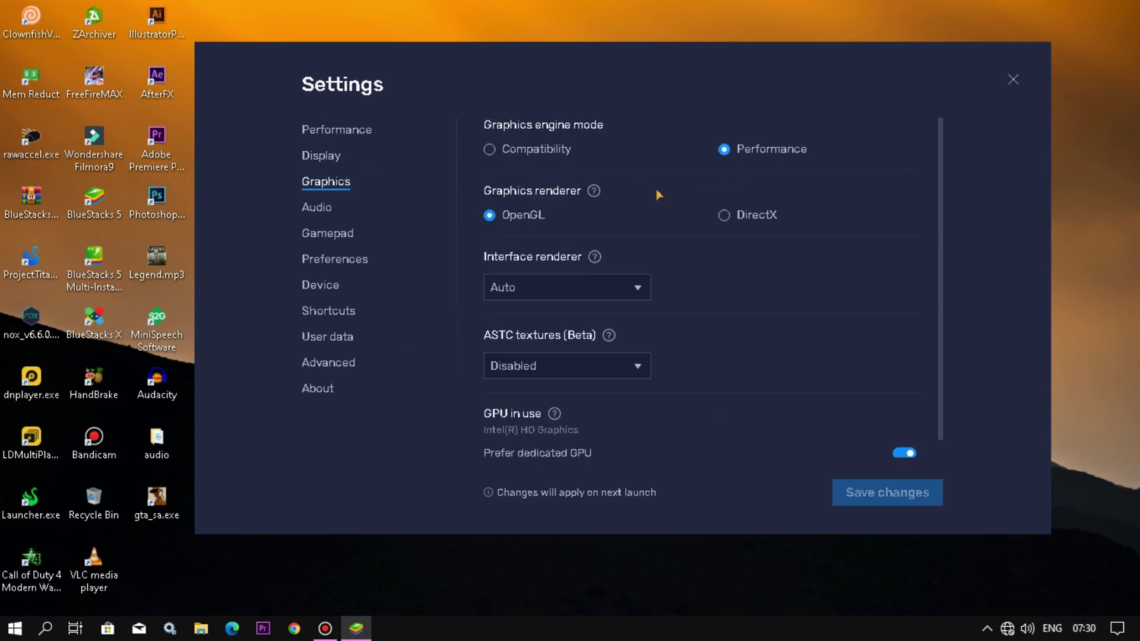
{"action": "left_click", "coordinate": [549, 288]}
{"action": "left_click", "coordinate": [562, 313]}
{"action": "scroll", "coordinate": [891, 434], "scroll_direction": "down", "scroll_amount": 1}
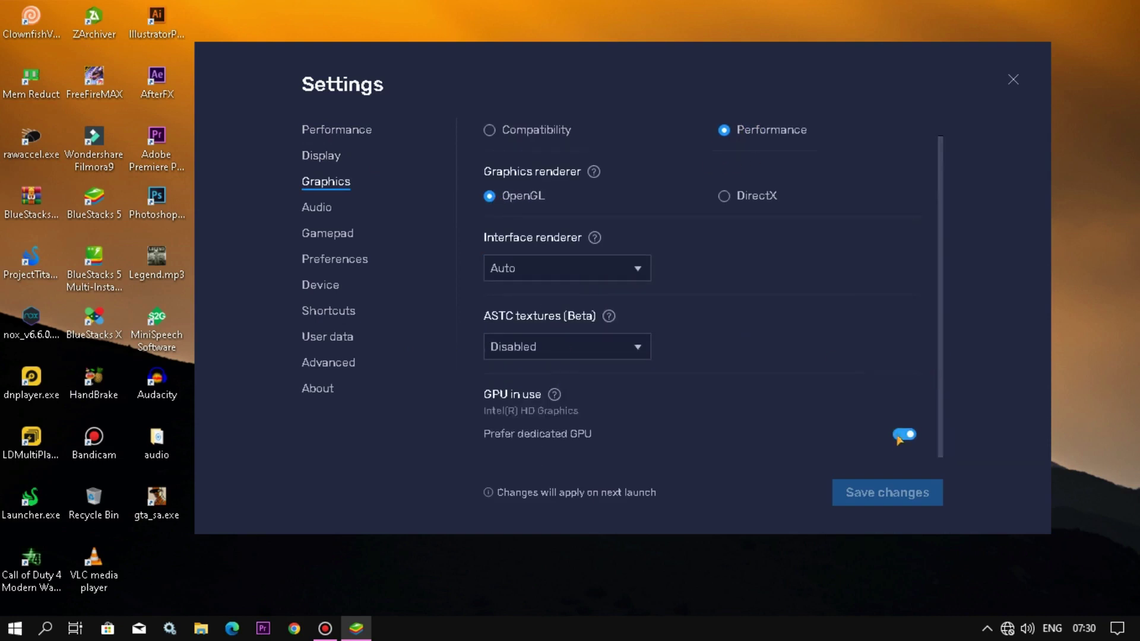
{"action": "left_click", "coordinate": [328, 208]}
{"action": "left_click", "coordinate": [344, 264]}
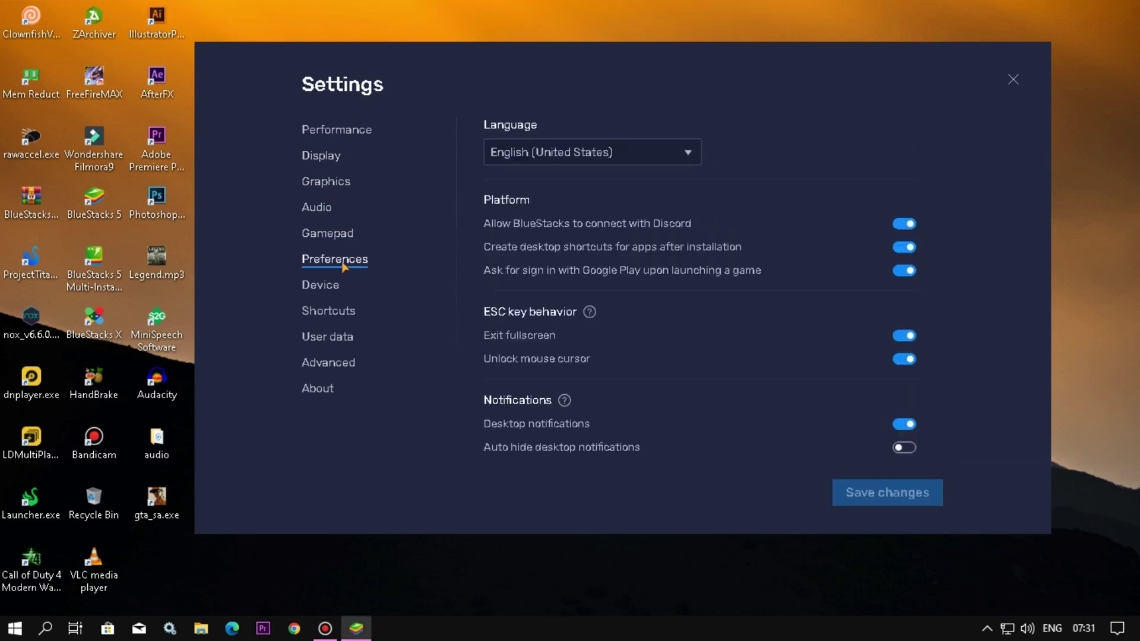
{"action": "left_click", "coordinate": [334, 290]}
{"action": "left_click", "coordinate": [542, 187]}
{"action": "left_click", "coordinate": [610, 190]}
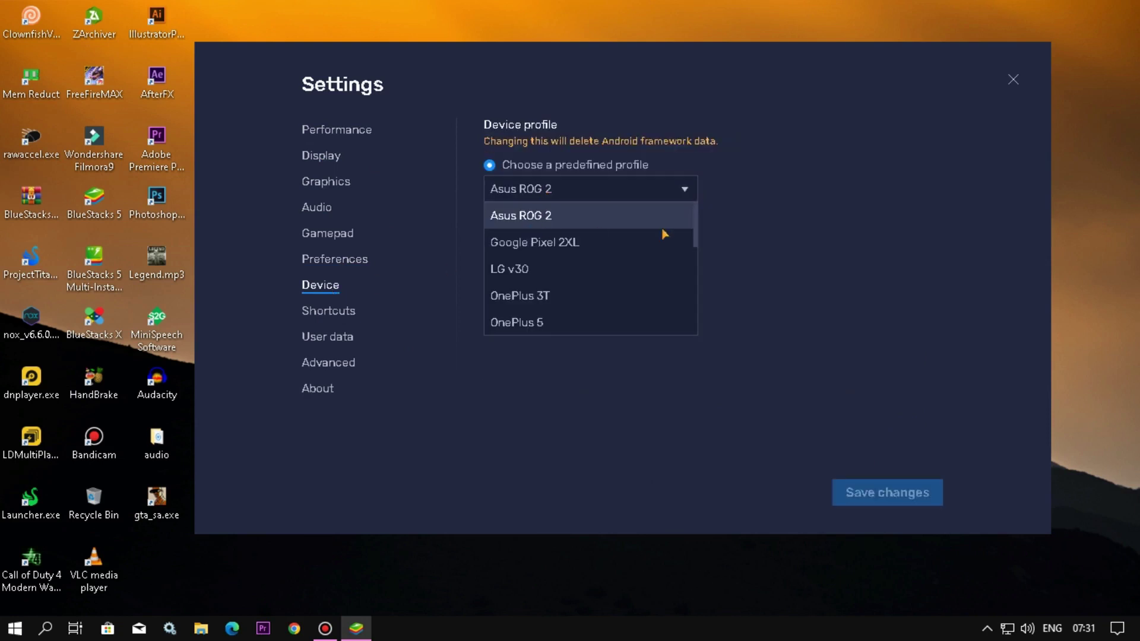
{"action": "left_click", "coordinate": [531, 200]}
Enable 'Show visual feedback for taps', save changes, and check for updates on the About page
{"action": "left_click", "coordinate": [334, 311]}
{"action": "left_click", "coordinate": [338, 338]}
{"action": "left_click", "coordinate": [332, 362]}
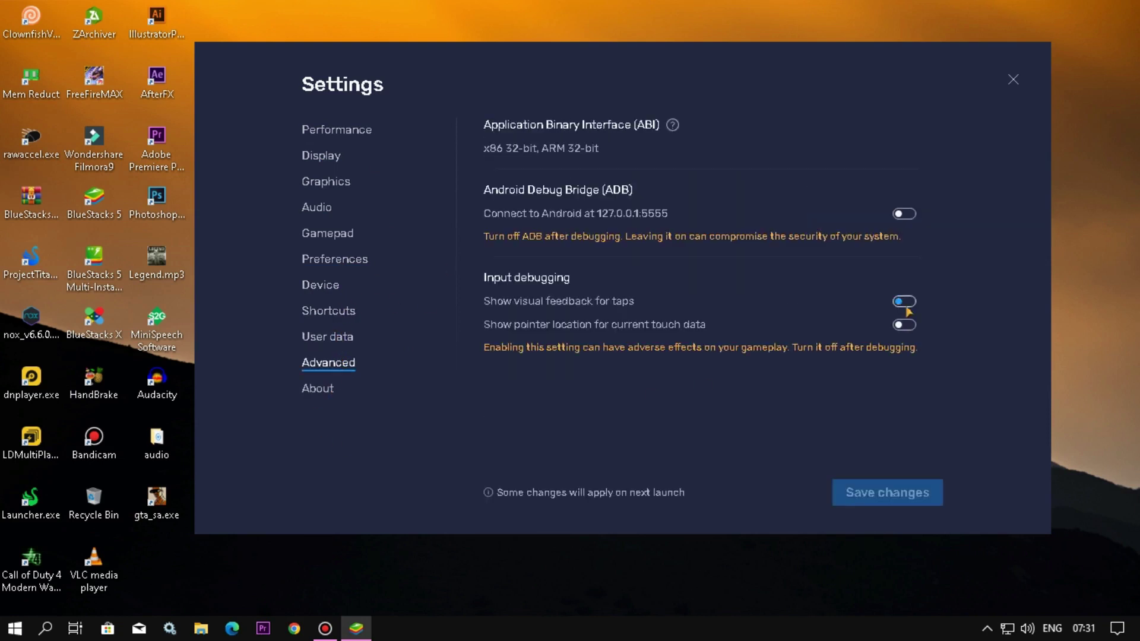
{"action": "left_click", "coordinate": [902, 303]}
{"action": "left_click", "coordinate": [879, 492]}
{"action": "left_click", "coordinate": [319, 390]}
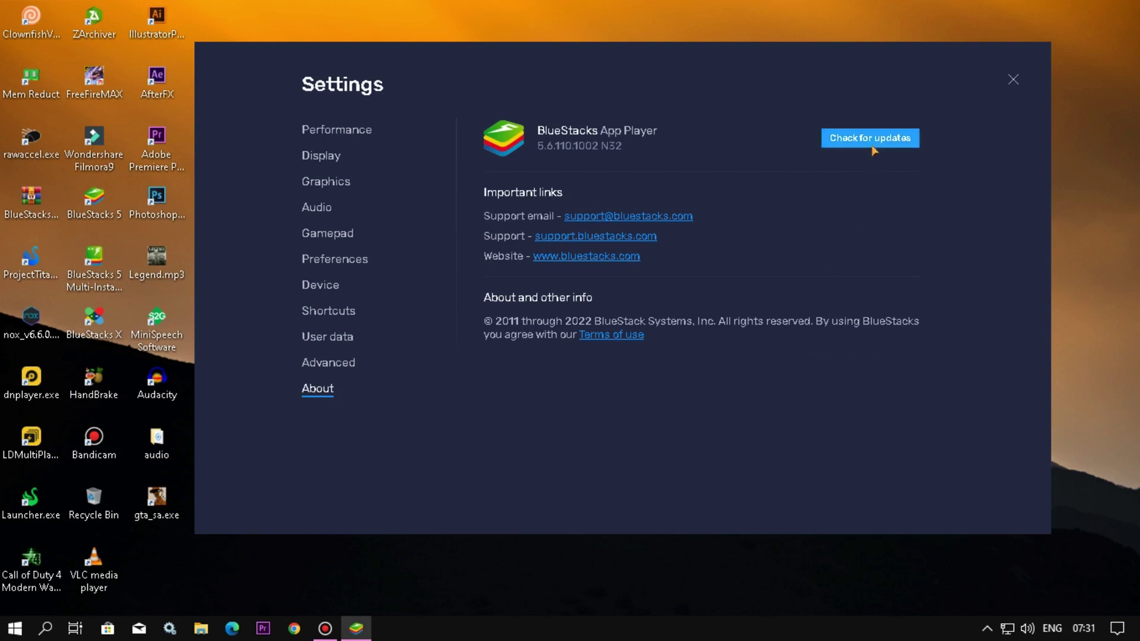
{"action": "left_click", "coordinate": [873, 142]}
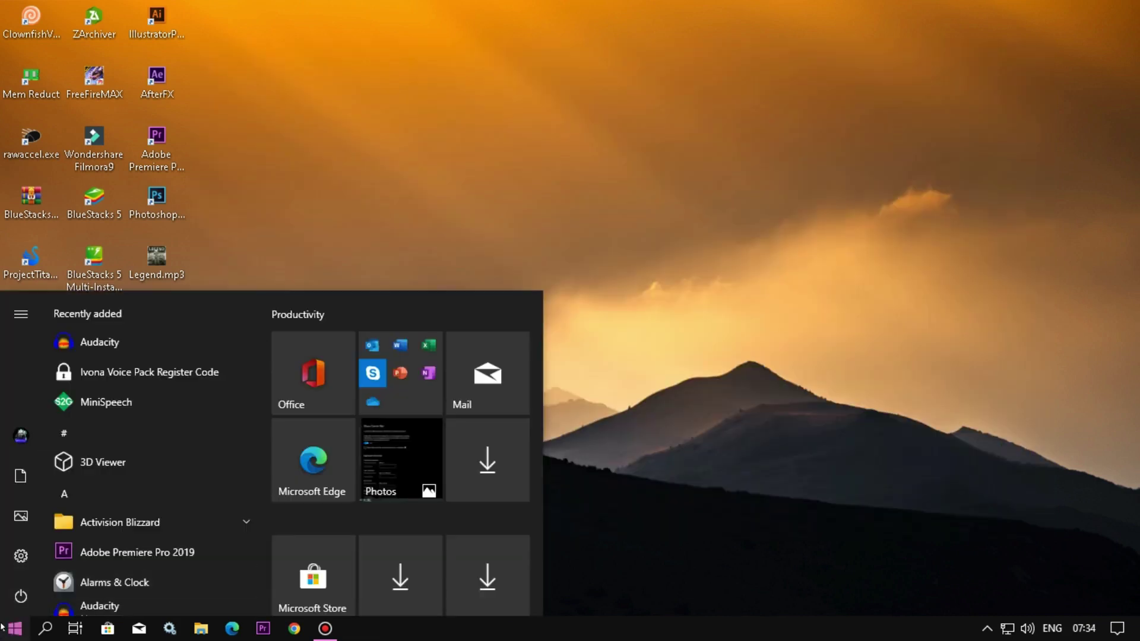
From a Start search for 'Turn Windows features on or off', uncheck Hyper-V in Windows Features
{"action": "type", "text": "turn"}
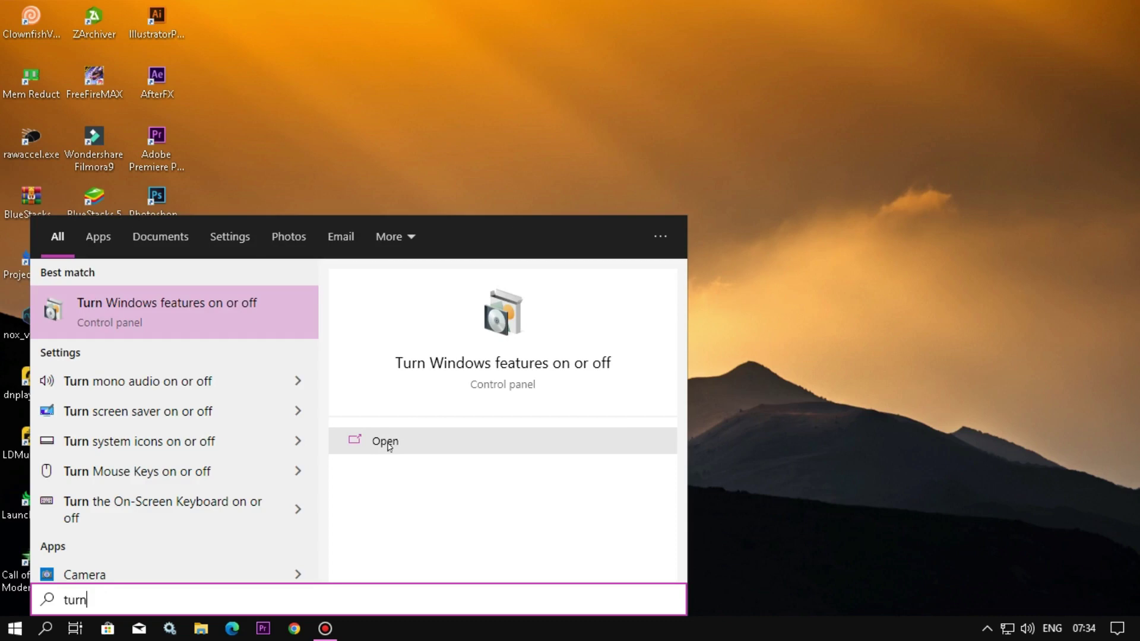
{"action": "left_click", "coordinate": [389, 446]}
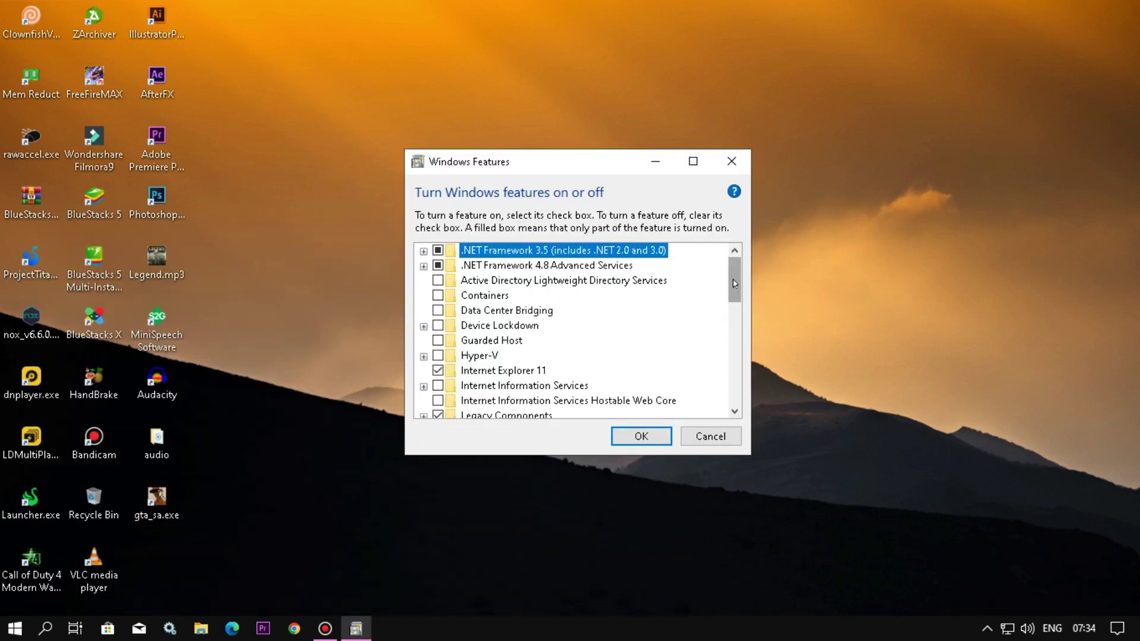
{"action": "left_click_drag", "start_coordinate": [734, 284], "coordinate": [736, 289]}
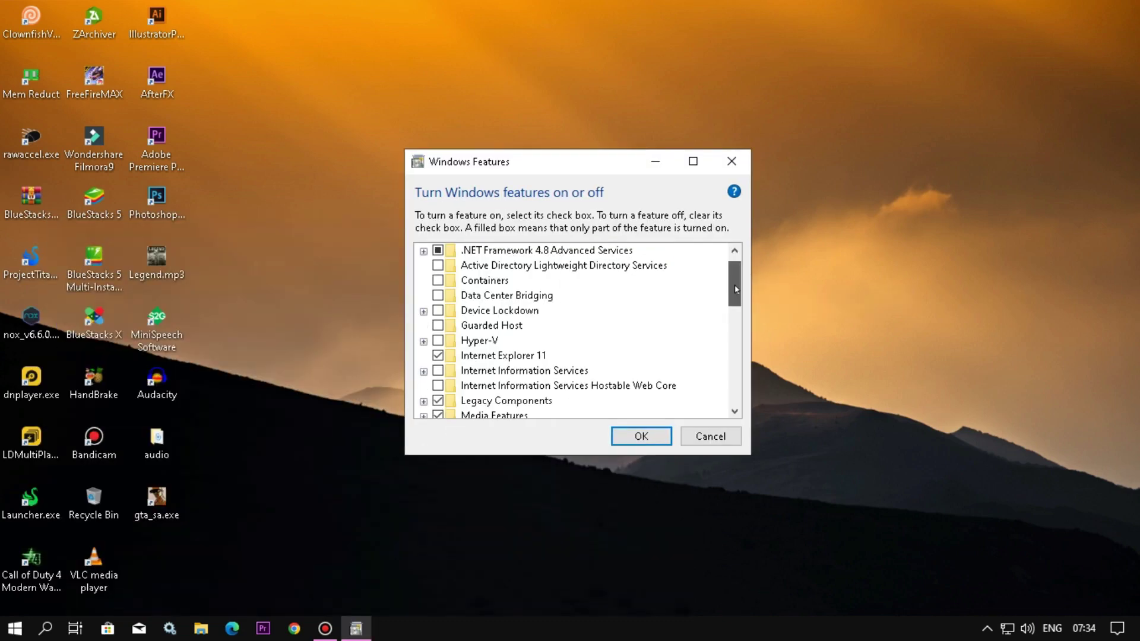
{"action": "left_click", "coordinate": [438, 343]}
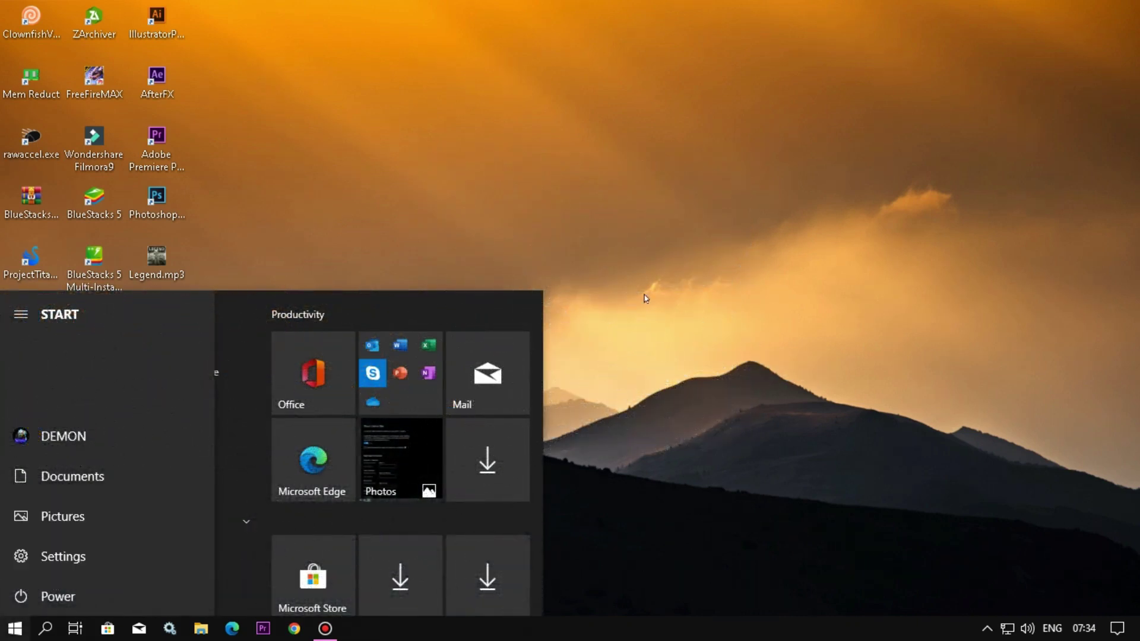
Right-click the desktop to dismiss the Start menu
{"action": "right_click", "coordinate": [677, 315]}
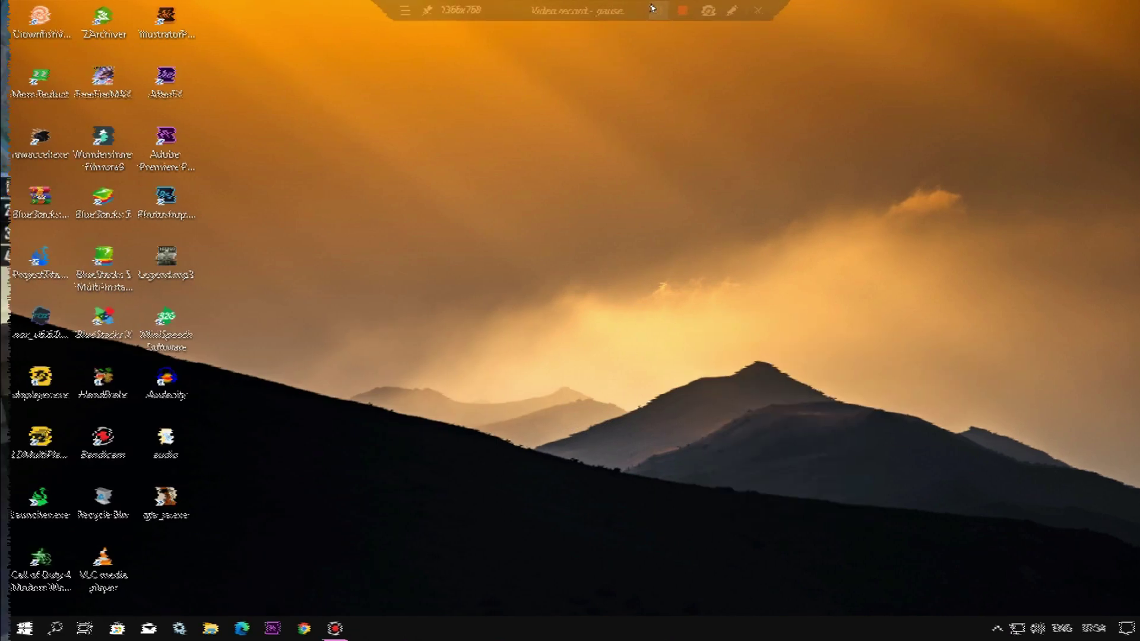